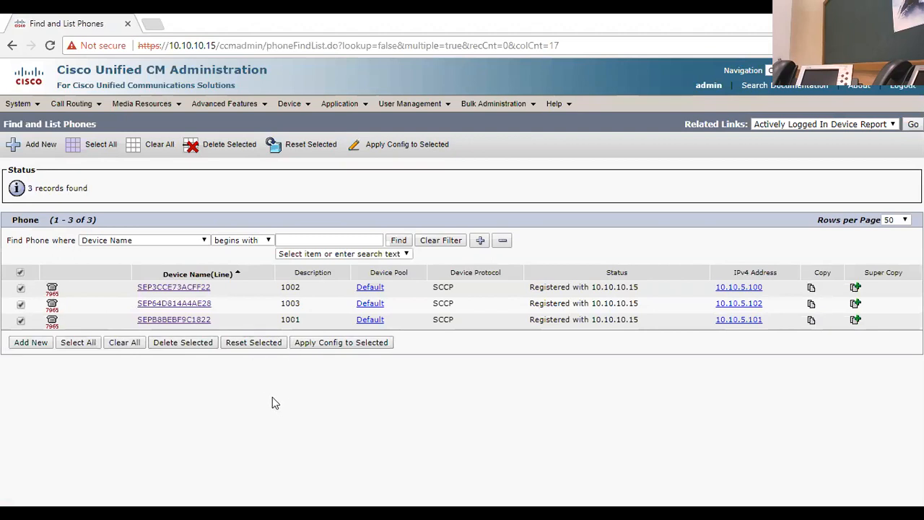
Step: Delete the three selected phones and run the phone search again
{"action": "left_click", "coordinate": [182, 343]}
{"action": "left_click", "coordinate": [521, 135]}
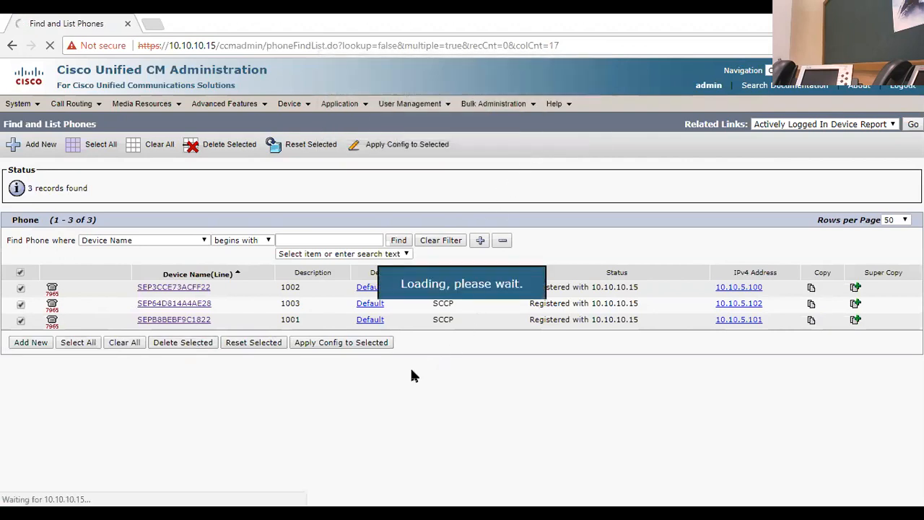
{"action": "left_click", "coordinate": [400, 240]}
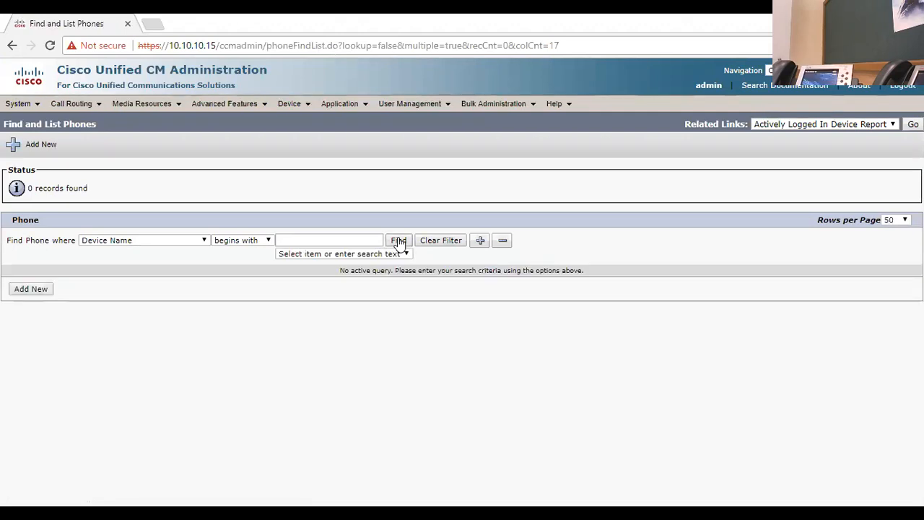
Step: Open the Route Plan Report and list all patterns and URIs
{"action": "mouse_move", "coordinate": [72, 103]}
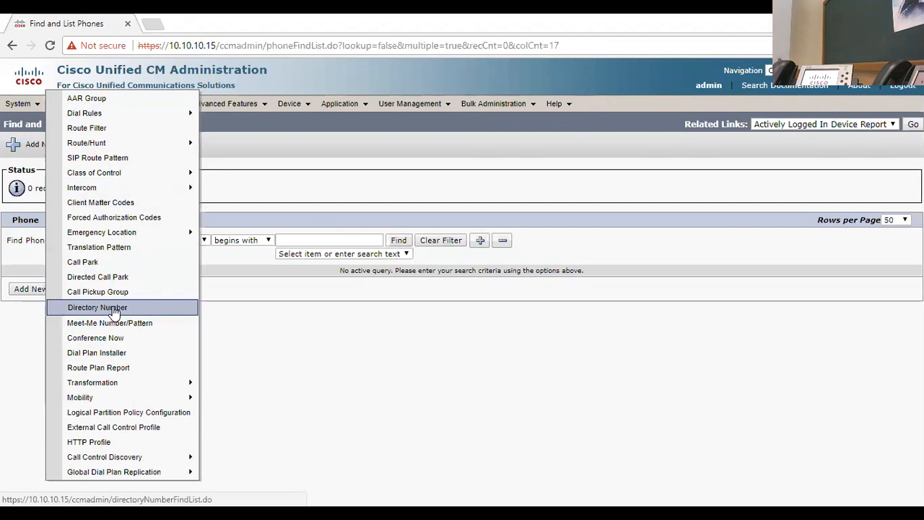
{"action": "left_click", "coordinate": [115, 368]}
{"action": "left_click", "coordinate": [539, 173]}
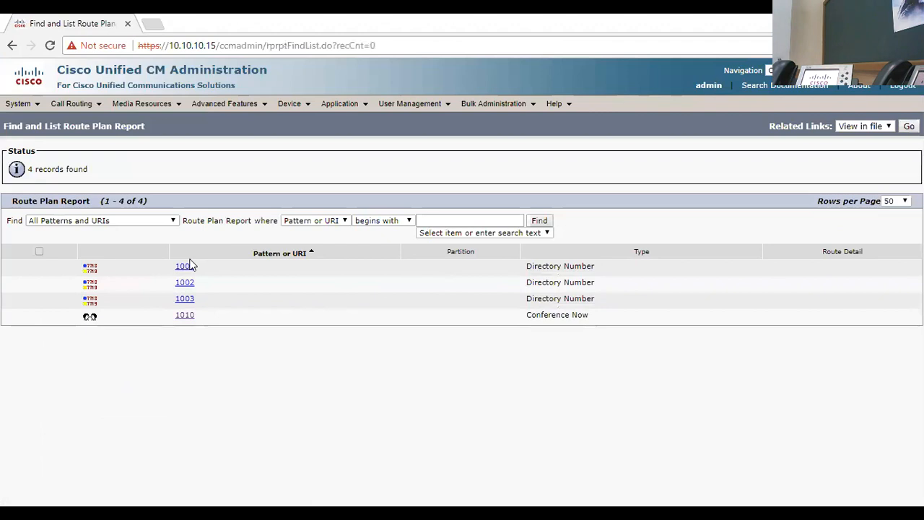
Step: Open directory number 1001 and return to the directory number find list
{"action": "left_click", "coordinate": [183, 266]}
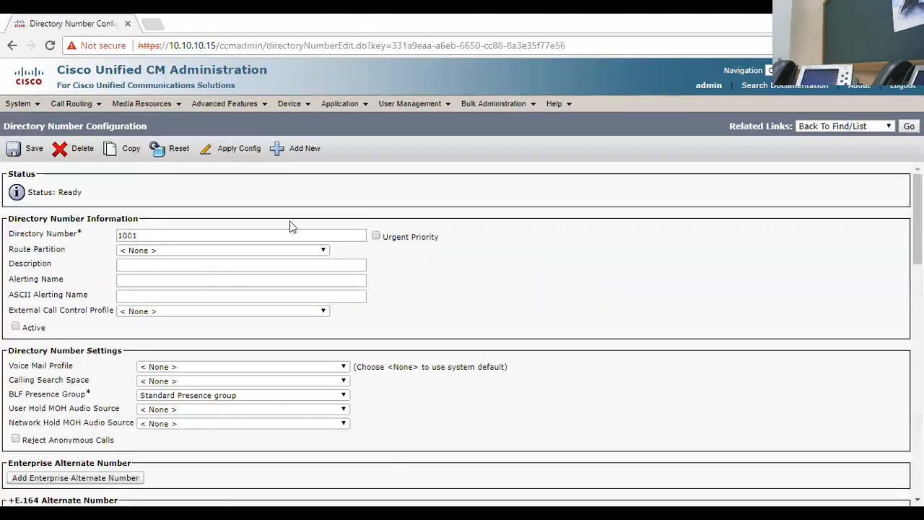
{"action": "left_click", "coordinate": [909, 126]}
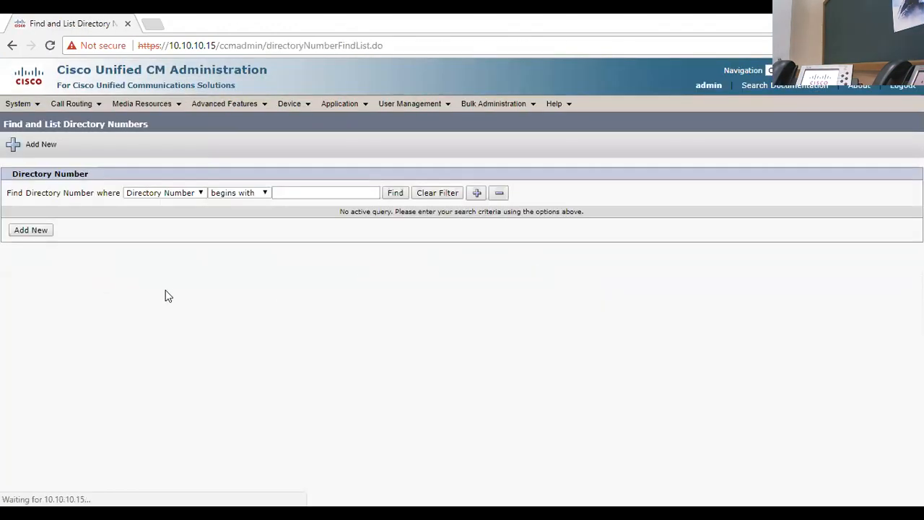
Step: List all directory numbers, select them all and delete them
{"action": "left_click", "coordinate": [394, 194]}
{"action": "left_click", "coordinate": [45, 262]}
{"action": "left_click", "coordinate": [182, 329]}
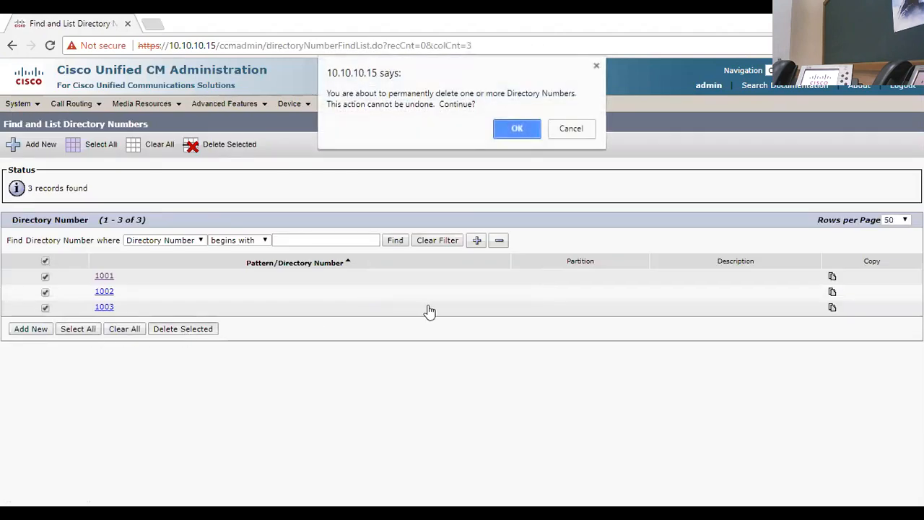
{"action": "left_click", "coordinate": [533, 134]}
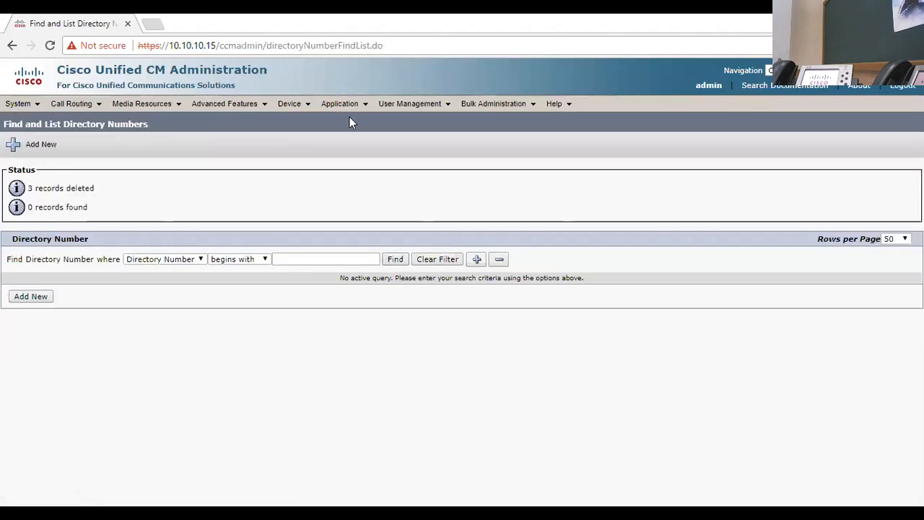
Step: Open the phone list and search for phones
{"action": "mouse_move", "coordinate": [288, 107]}
{"action": "left_click", "coordinate": [310, 164]}
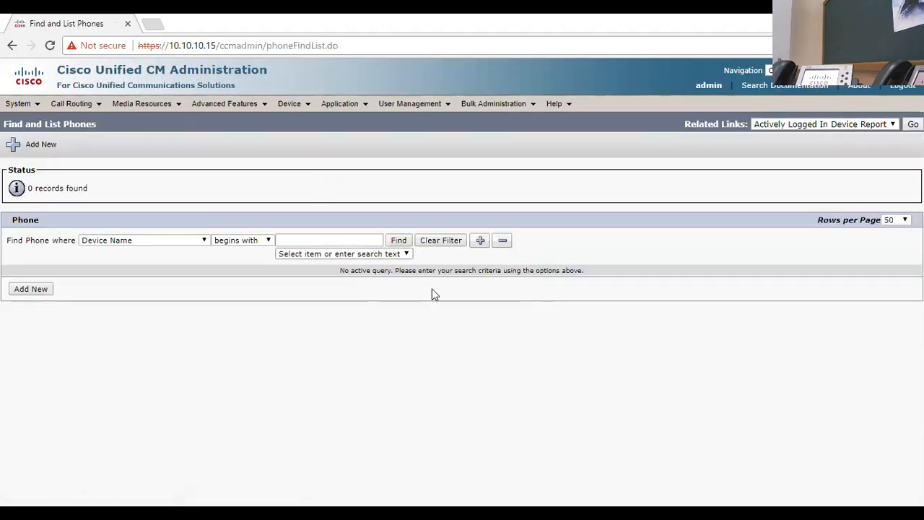
{"action": "left_click", "coordinate": [403, 241]}
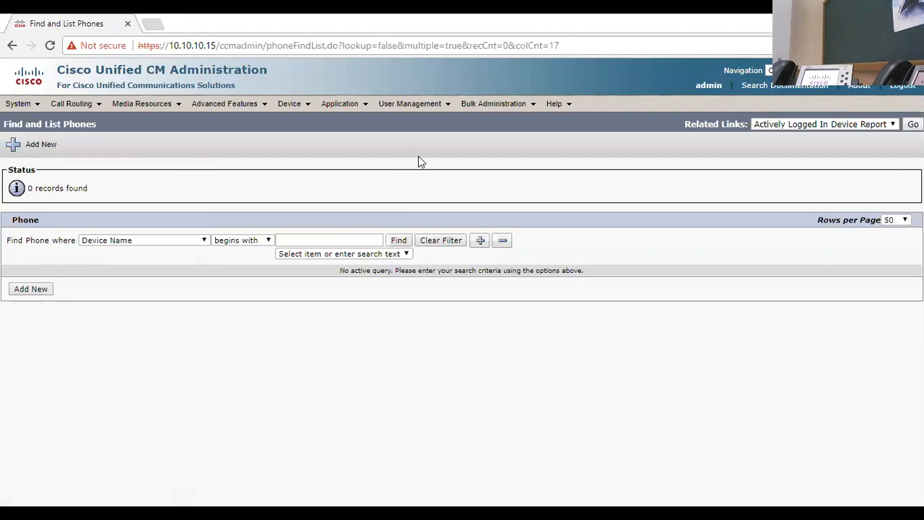
Step: Open the bulk administration upload/download files list and find all files
{"action": "mouse_move", "coordinate": [497, 112]}
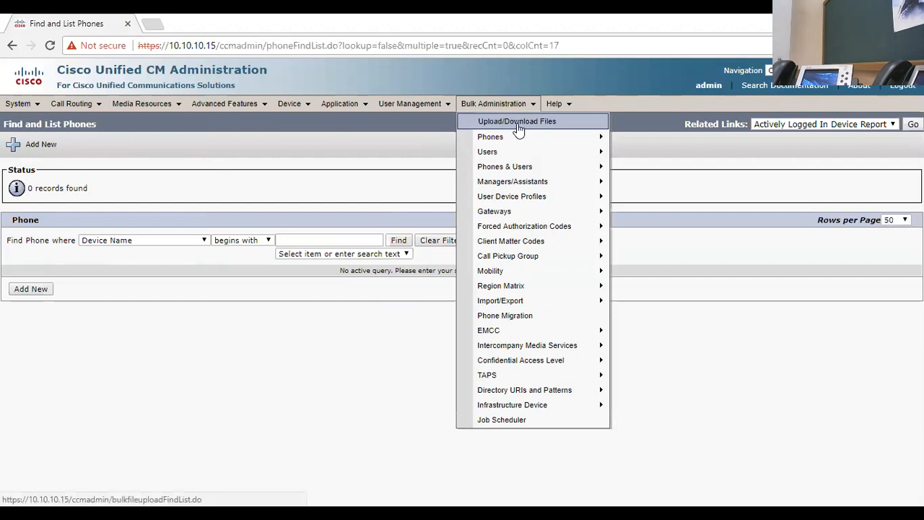
{"action": "left_click", "coordinate": [519, 127]}
{"action": "left_click", "coordinate": [359, 196]}
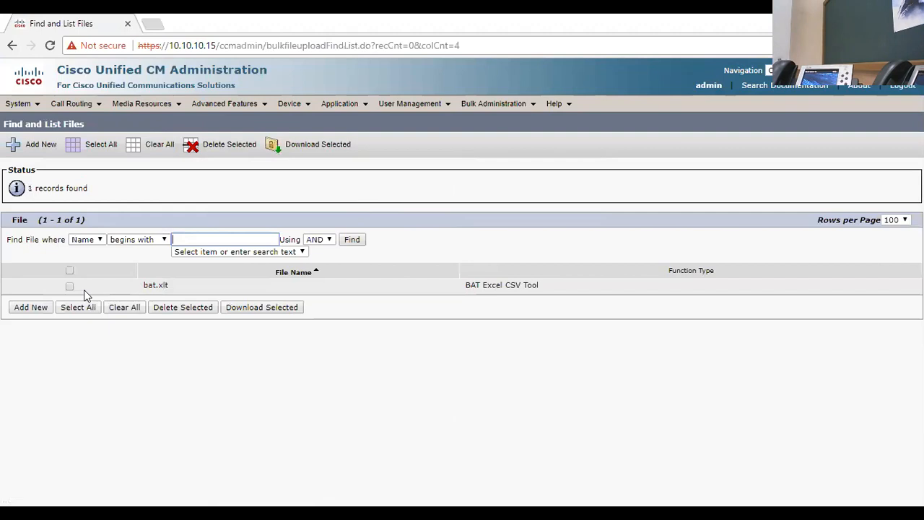
Step: Select the bat.xlt file and download it
{"action": "left_click", "coordinate": [69, 287]}
{"action": "left_click_drag", "start_coordinate": [138, 288], "coordinate": [160, 286]}
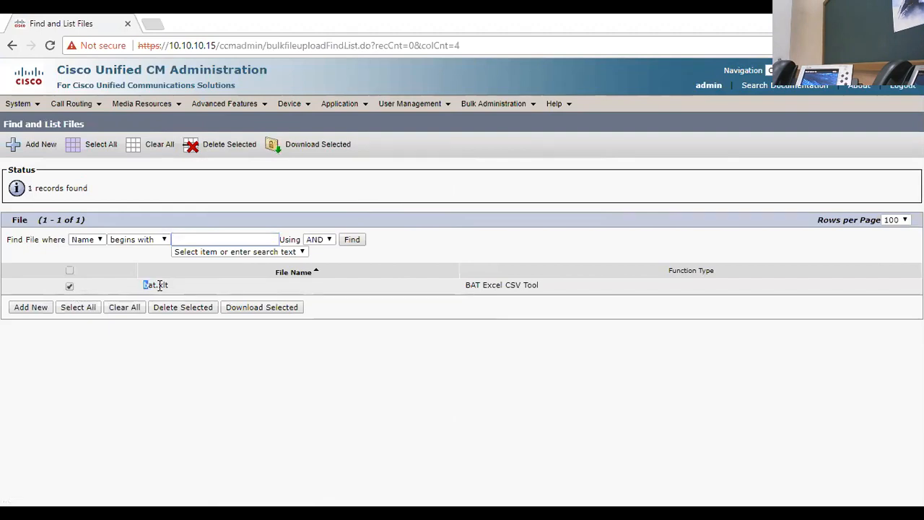
{"action": "left_click_drag", "start_coordinate": [464, 286], "coordinate": [448, 346]}
{"action": "left_click", "coordinate": [432, 345]}
{"action": "left_click", "coordinate": [231, 310]}
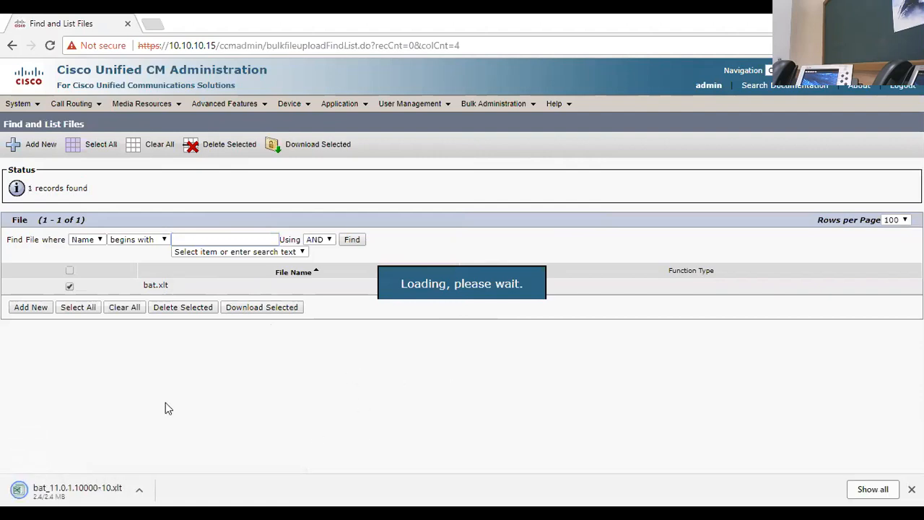
Step: Open the downloaded bat_11.0.1.10000-10.xlt file from the browser's downloads list
{"action": "left_click", "coordinate": [874, 490]}
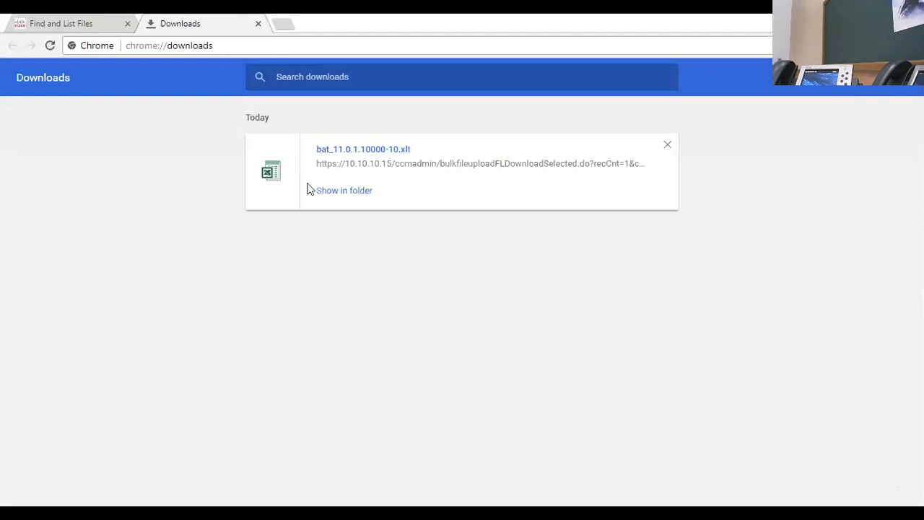
{"action": "left_click", "coordinate": [356, 198]}
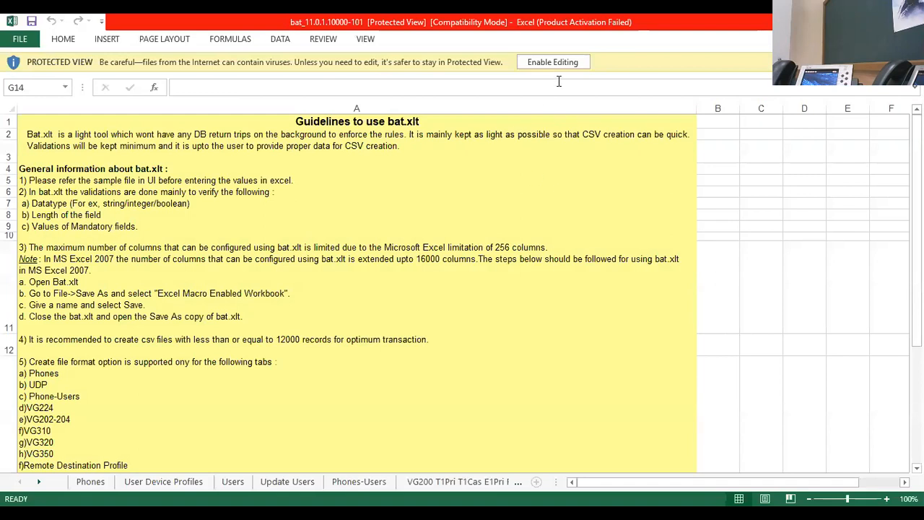
Step: Enable editing and enable macro content in the workbook
{"action": "left_click", "coordinate": [558, 63]}
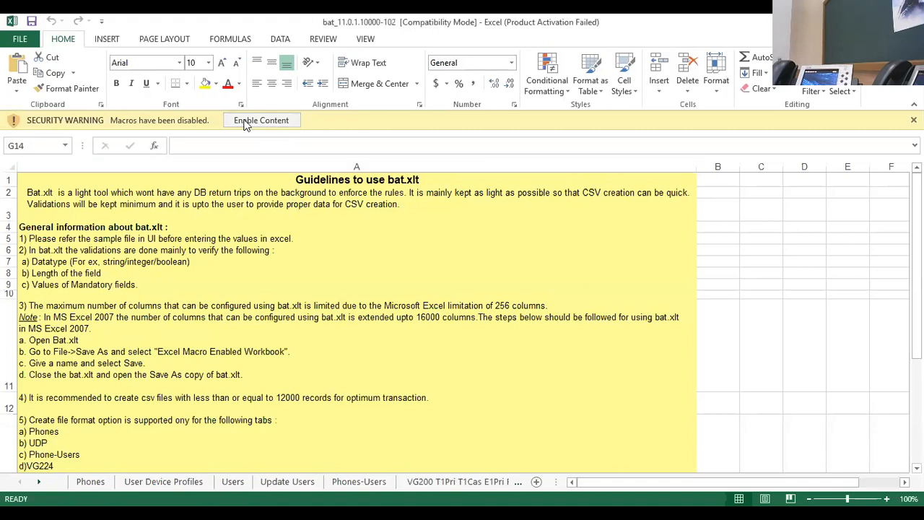
{"action": "left_click", "coordinate": [246, 124]}
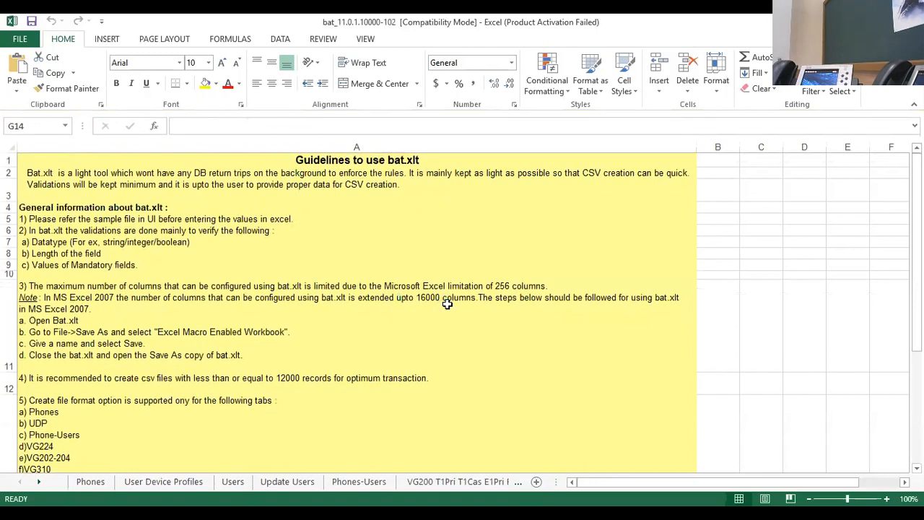
Step: Switch to the Phones worksheet
{"action": "scroll", "coordinate": [137, 423], "scroll_direction": "down", "scroll_amount": 2}
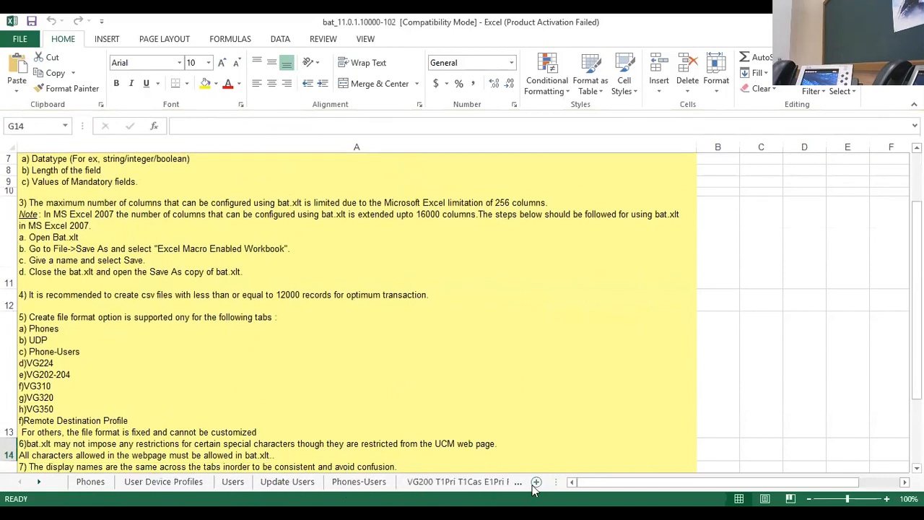
{"action": "left_click_drag", "start_coordinate": [554, 483], "coordinate": [672, 482]}
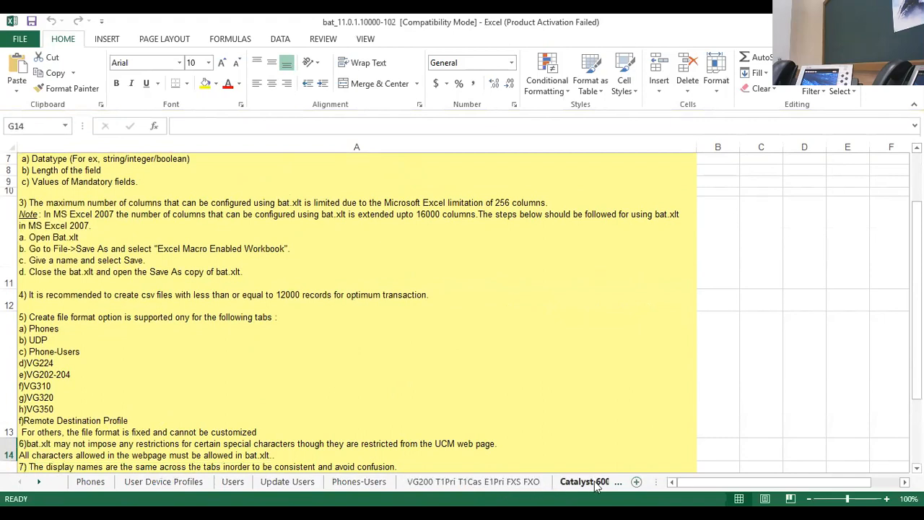
{"action": "left_click", "coordinate": [40, 484]}
{"action": "left_click", "coordinate": [40, 484]}
{"action": "left_click", "coordinate": [40, 484]}
{"action": "left_click", "coordinate": [40, 484]}
{"action": "left_click", "coordinate": [39, 484]}
{"action": "left_click", "coordinate": [40, 484]}
{"action": "left_click", "coordinate": [40, 484]}
{"action": "left_click", "coordinate": [39, 484]}
{"action": "left_click", "coordinate": [40, 484]}
{"action": "left_click", "coordinate": [40, 483]}
{"action": "left_click", "coordinate": [39, 484]}
{"action": "left_click", "coordinate": [40, 484]}
{"action": "left_click", "coordinate": [40, 484]}
{"action": "left_click", "coordinate": [39, 484]}
{"action": "left_click", "coordinate": [19, 482]}
{"action": "left_click", "coordinate": [18, 483]}
{"action": "left_click", "coordinate": [18, 483]}
{"action": "left_click", "coordinate": [18, 483]}
{"action": "left_click", "coordinate": [19, 483]}
{"action": "left_click", "coordinate": [19, 483]}
{"action": "left_click", "coordinate": [18, 482]}
{"action": "left_click", "coordinate": [19, 482]}
{"action": "left_click", "coordinate": [18, 482]}
{"action": "left_click", "coordinate": [18, 483]}
{"action": "left_click", "coordinate": [89, 482]}
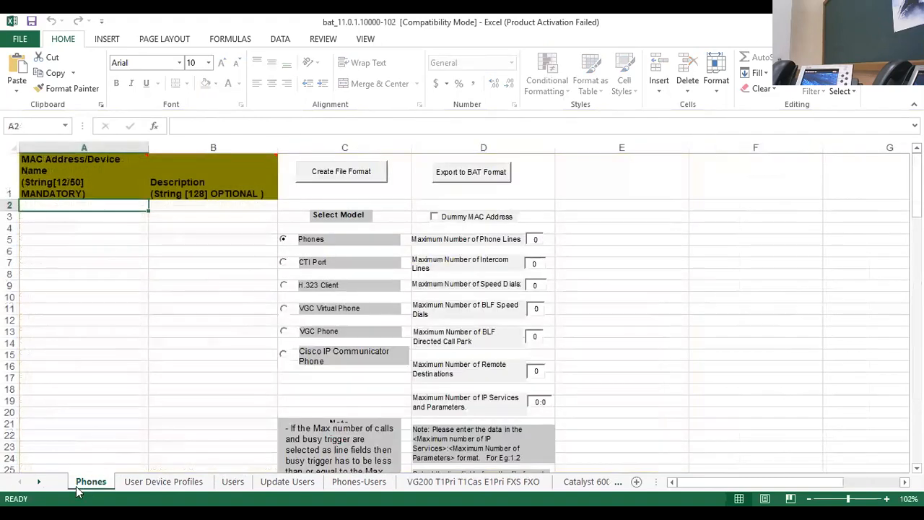
{"action": "left_click", "coordinate": [106, 272]}
{"action": "left_click", "coordinate": [84, 207]}
{"action": "mouse_move", "coordinate": [72, 171]}
{"action": "left_click", "coordinate": [126, 243]}
{"action": "mouse_move", "coordinate": [139, 203]}
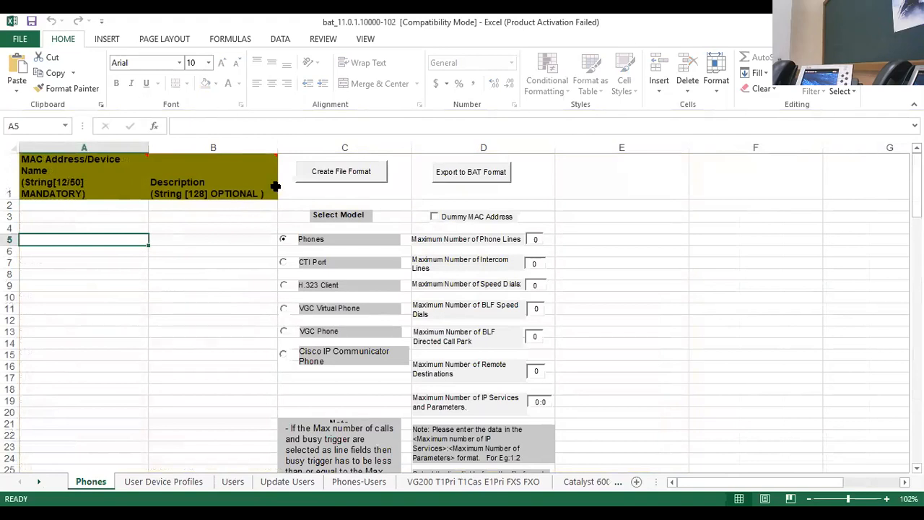
Step: Add Directory Number to the selected line fields and create the file format, overwriting the existing CSV format
{"action": "left_click", "coordinate": [333, 175]}
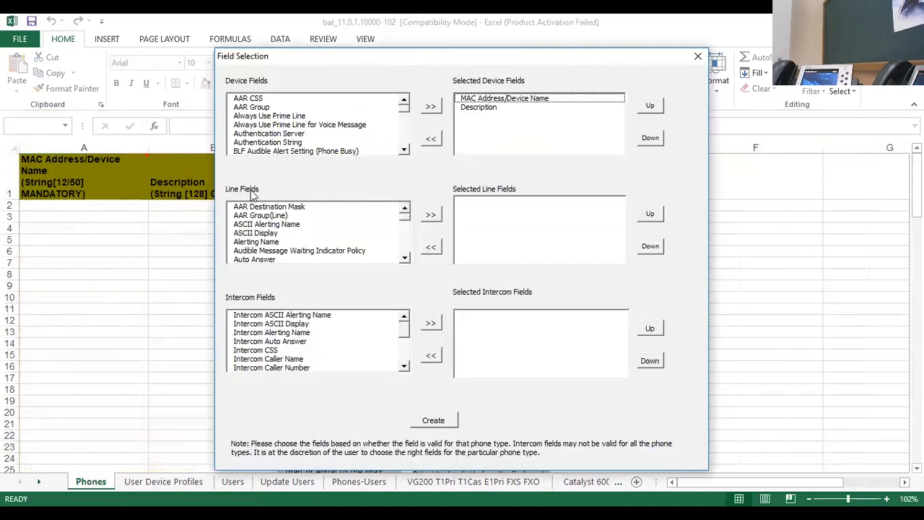
{"action": "left_click", "coordinate": [403, 259]}
{"action": "left_click", "coordinate": [403, 259]}
{"action": "left_click", "coordinate": [403, 259]}
{"action": "left_click", "coordinate": [403, 260]}
{"action": "left_click", "coordinate": [403, 259]}
{"action": "left_click", "coordinate": [403, 260]}
{"action": "left_click", "coordinate": [403, 259]}
{"action": "left_click", "coordinate": [403, 259]}
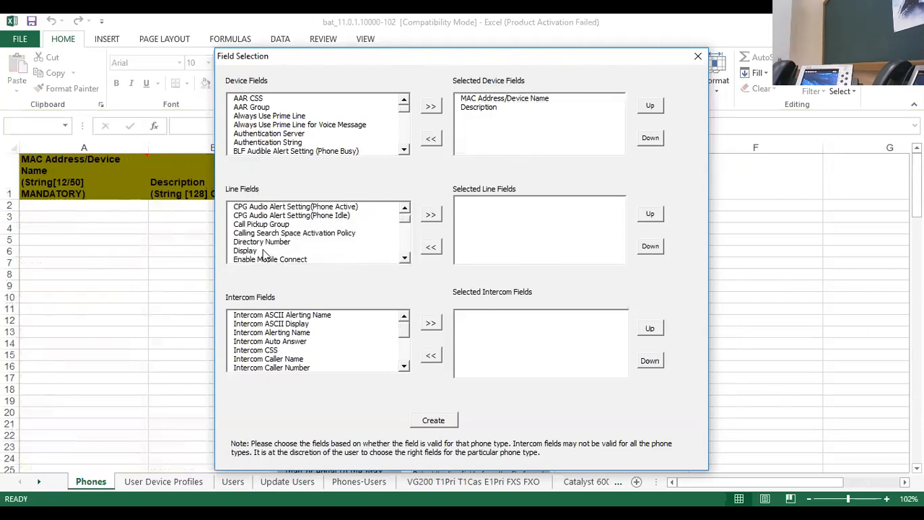
{"action": "left_click", "coordinate": [267, 243]}
{"action": "left_click", "coordinate": [431, 215]}
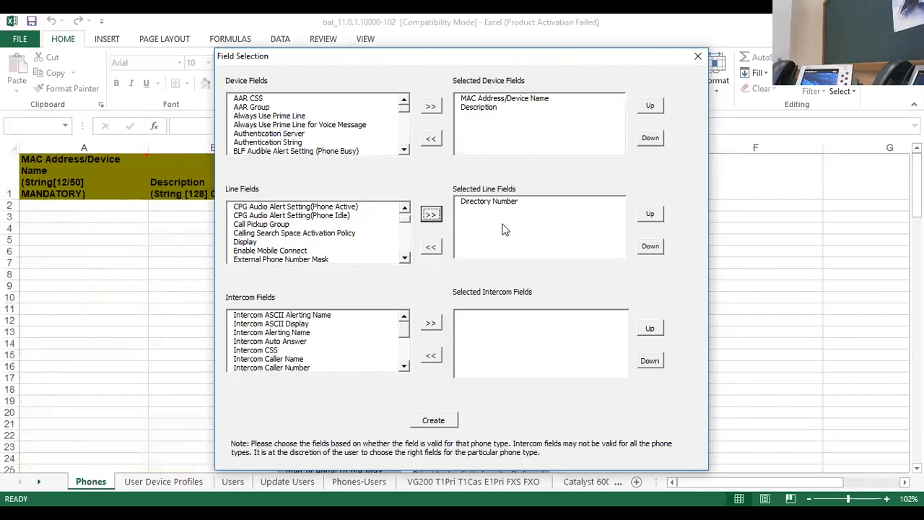
{"action": "left_click", "coordinate": [447, 425]}
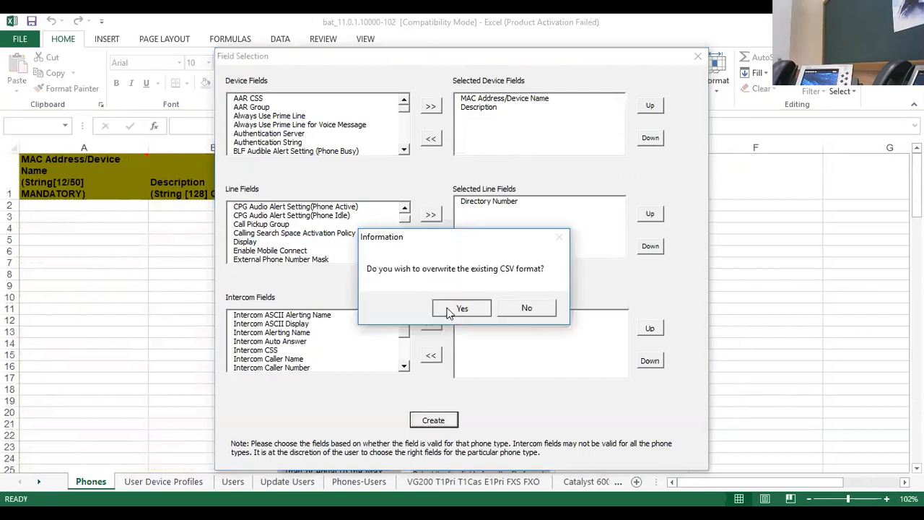
{"action": "left_click", "coordinate": [447, 311]}
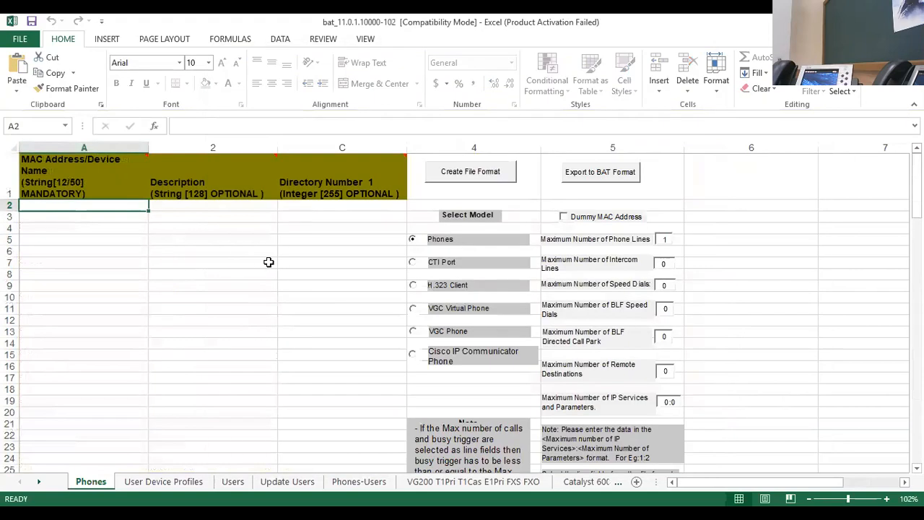
{"action": "left_click", "coordinate": [120, 253]}
{"action": "left_click", "coordinate": [272, 239]}
{"action": "left_click", "coordinate": [320, 239]}
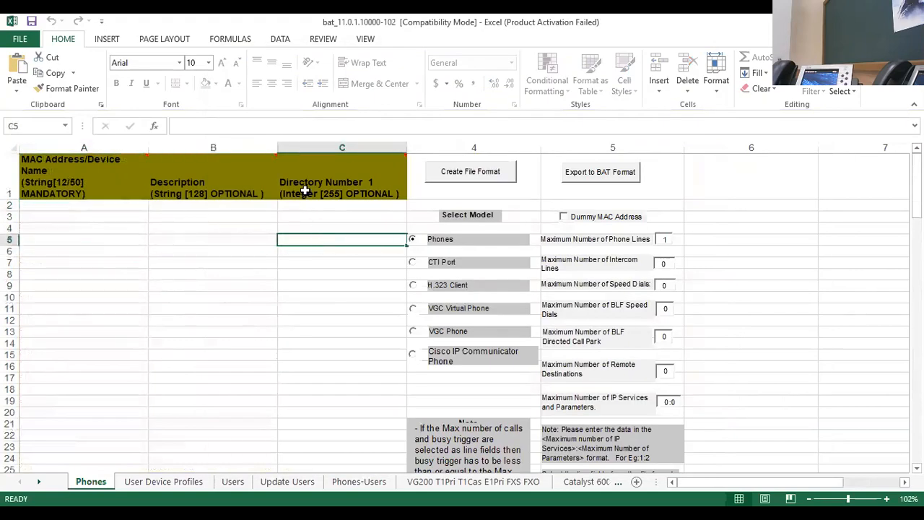
{"action": "left_click", "coordinate": [337, 216]}
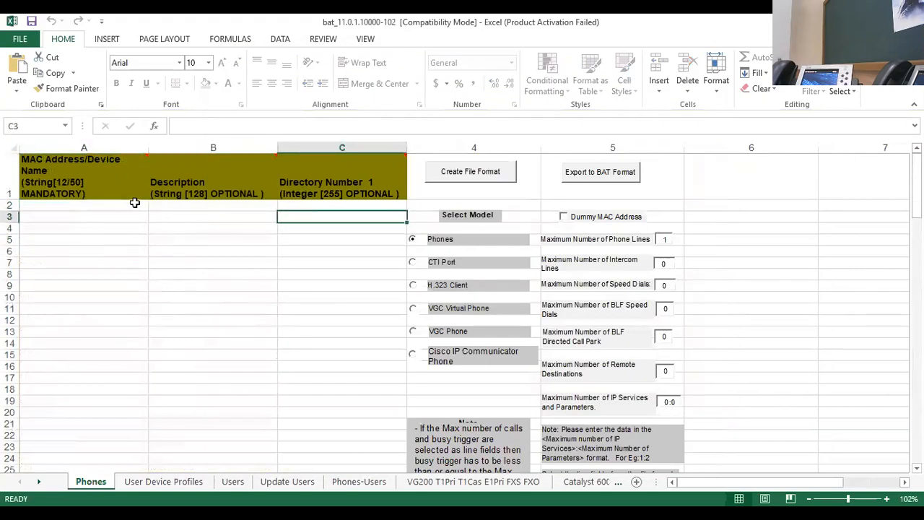
{"action": "left_click", "coordinate": [135, 205]}
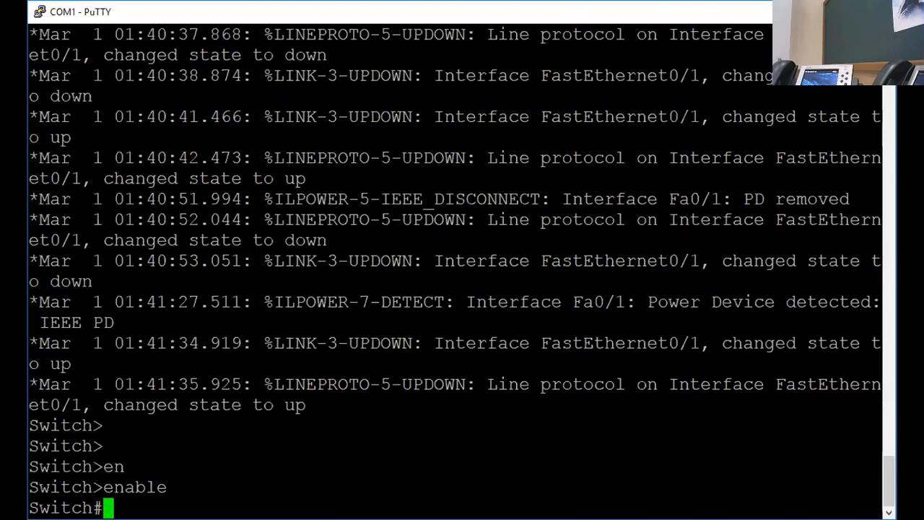
Step: In the PuTTY switch console, run show cdp neighbors
{"action": "key", "text": "Return"}
{"action": "key", "text": "Return"}
{"action": "key", "text": "Return"}
{"action": "key", "text": "Return"}
{"action": "key", "text": "Return"}
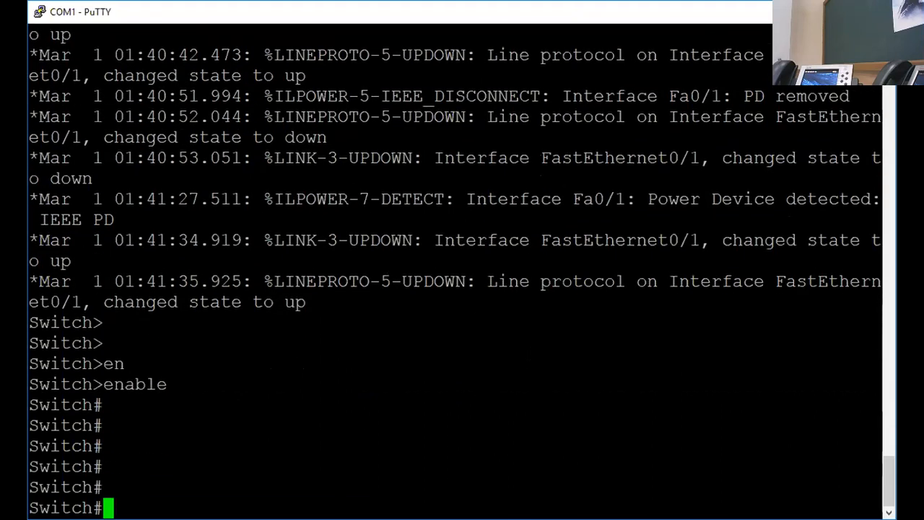
{"action": "type", "text": "sh"}
{"action": "key", "text": "Tab"}
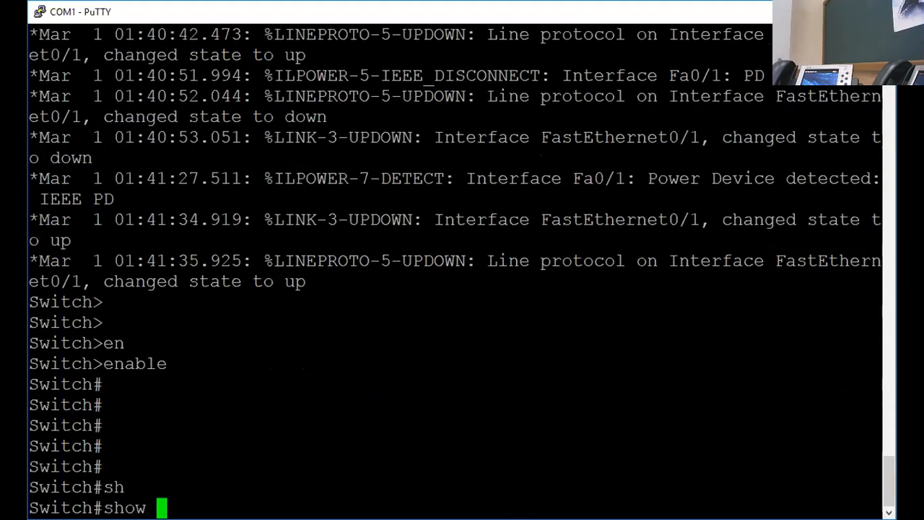
{"action": "type", "text": "cd"}
{"action": "key", "text": "Tab"}
{"action": "type", "text": "nei"}
{"action": "key", "text": "Tab"}
{"action": "key", "text": "Return"}
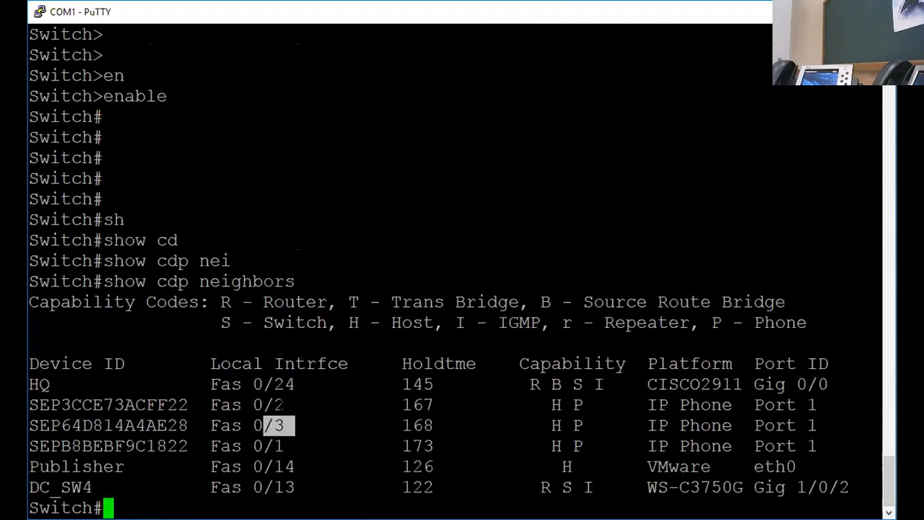
Step: Examine the local interfaces and device IDs of the IP phones in the CDP neighbor list
{"action": "left_click_drag", "start_coordinate": [284, 404], "coordinate": [263, 404]}
{"action": "left_click_drag", "start_coordinate": [286, 446], "coordinate": [263, 446]}
{"action": "left_click_drag", "start_coordinate": [306, 425], "coordinate": [253, 425]}
{"action": "left_click_drag", "start_coordinate": [295, 405], "coordinate": [254, 405]}
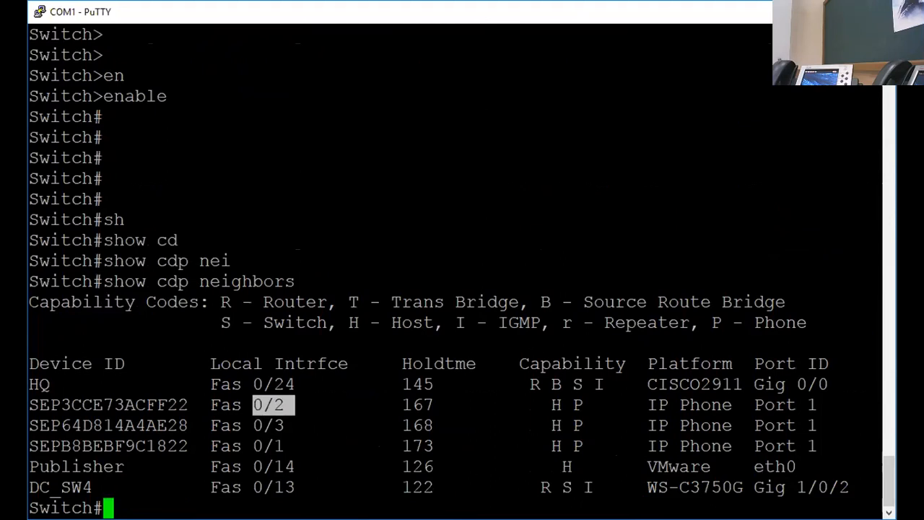
{"action": "left_click_drag", "start_coordinate": [48, 446], "coordinate": [136, 446]}
{"action": "left_click", "coordinate": [127, 448]}
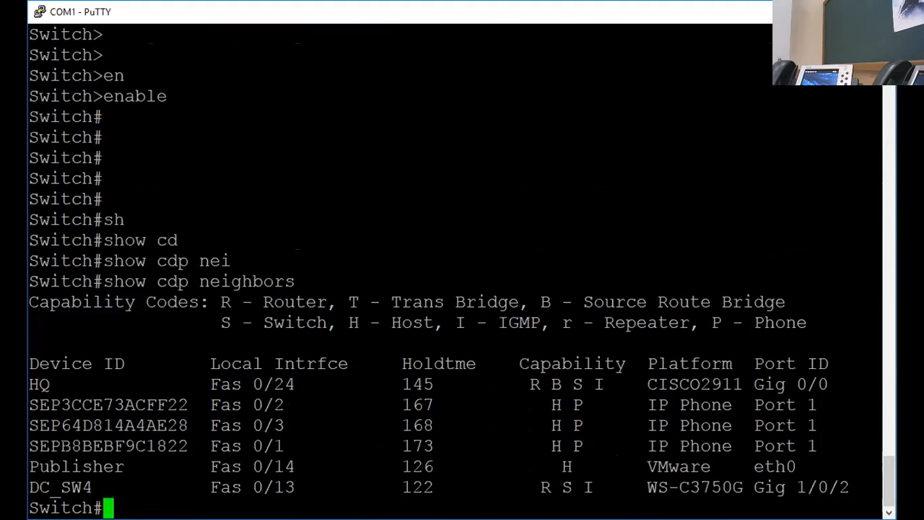
Step: Copy the three IP phones' MAC addresses from the CDP neighbor list into the MAC Address column of the Phones worksheet
{"action": "left_click_drag", "start_coordinate": [61, 445], "coordinate": [184, 446]}
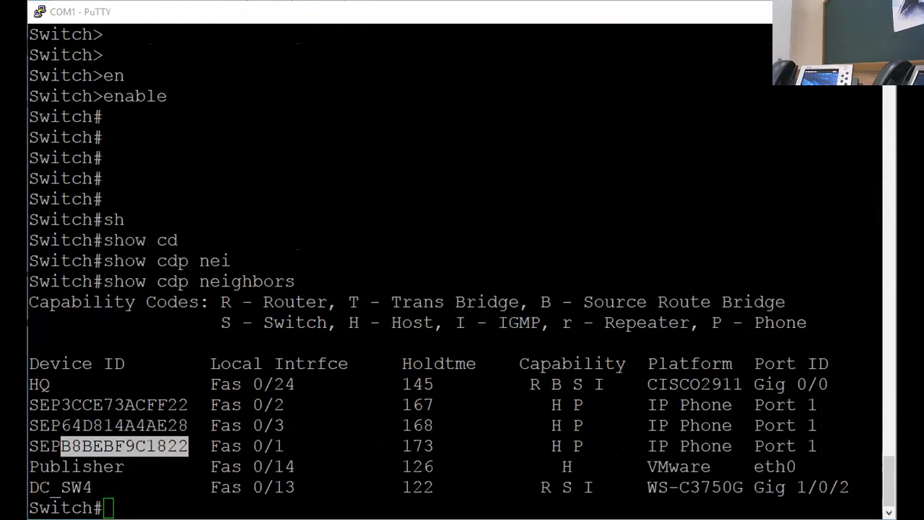
{"action": "left_click", "coordinate": [222, 14]}
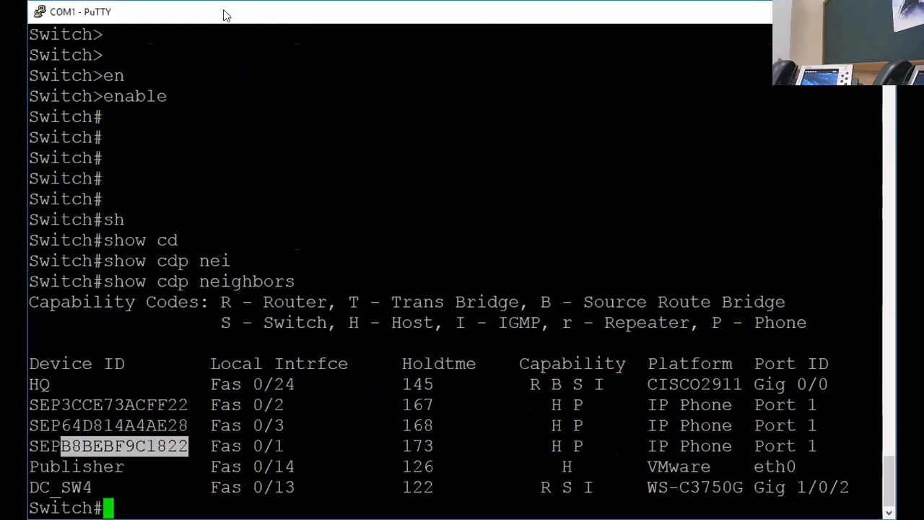
{"action": "left_click_drag", "start_coordinate": [224, 14], "coordinate": [258, 14]}
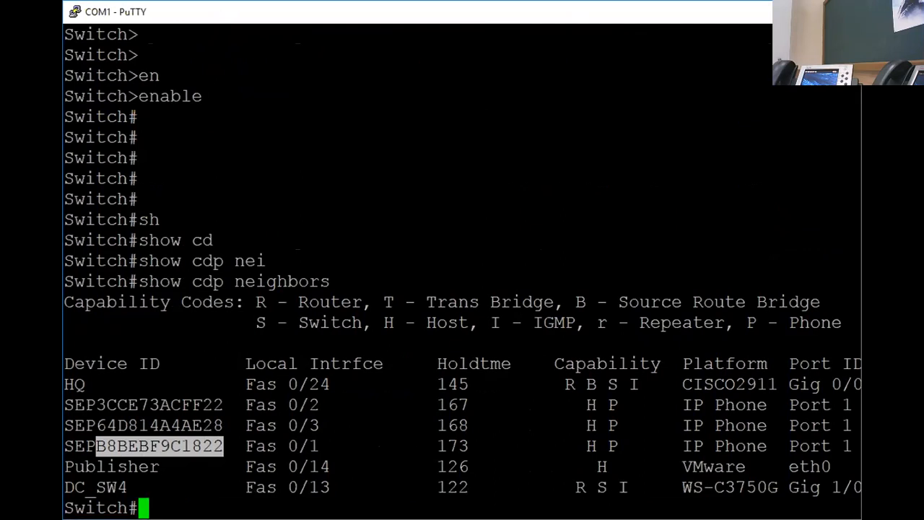
{"action": "left_click_drag", "start_coordinate": [96, 405], "coordinate": [224, 405]}
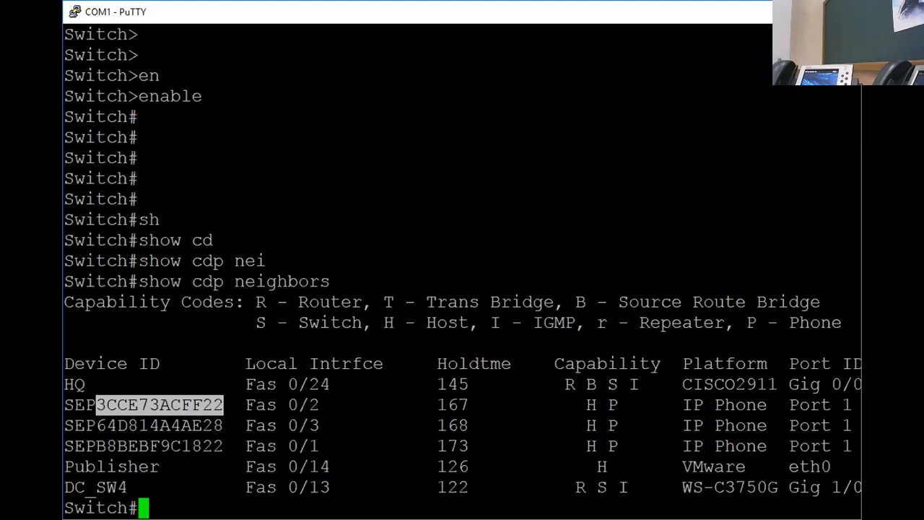
{"action": "key", "text": "alt+Tab"}
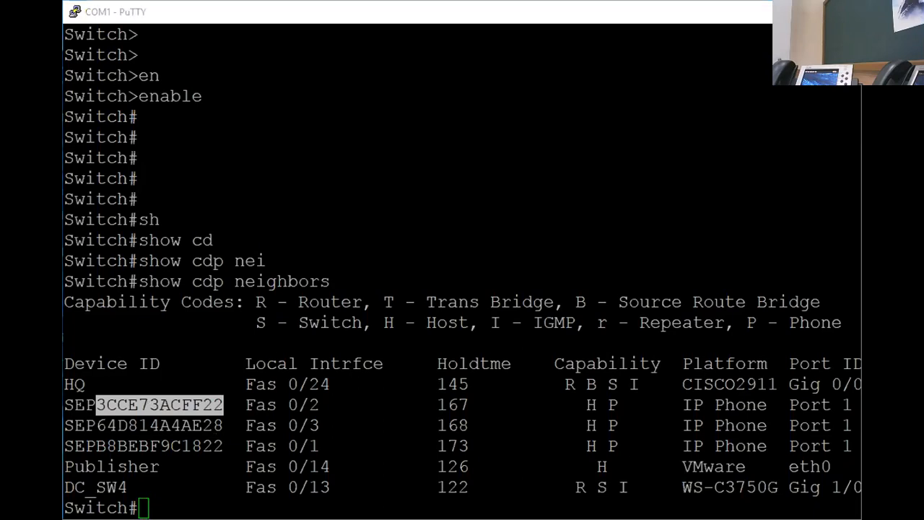
{"action": "key", "text": "alt+Tab"}
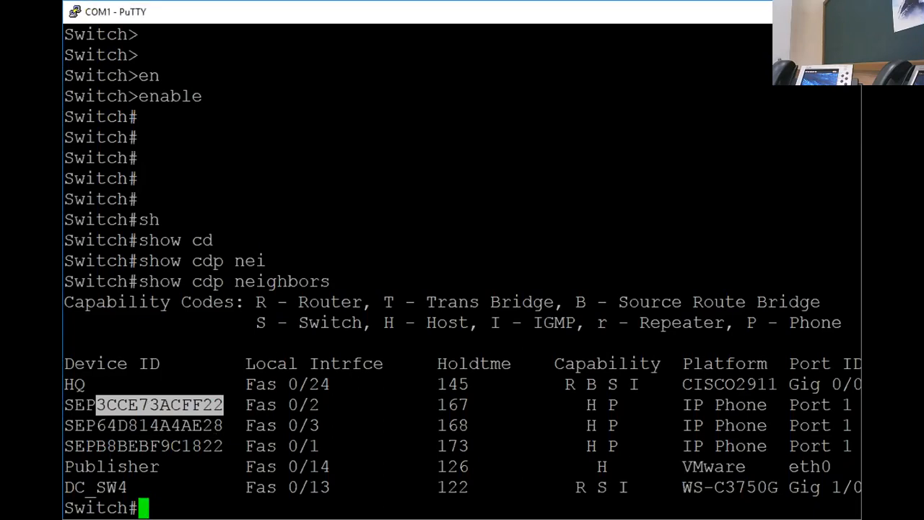
{"action": "left_click_drag", "start_coordinate": [95, 425], "coordinate": [218, 426]}
{"action": "key", "text": "alt+Tab"}
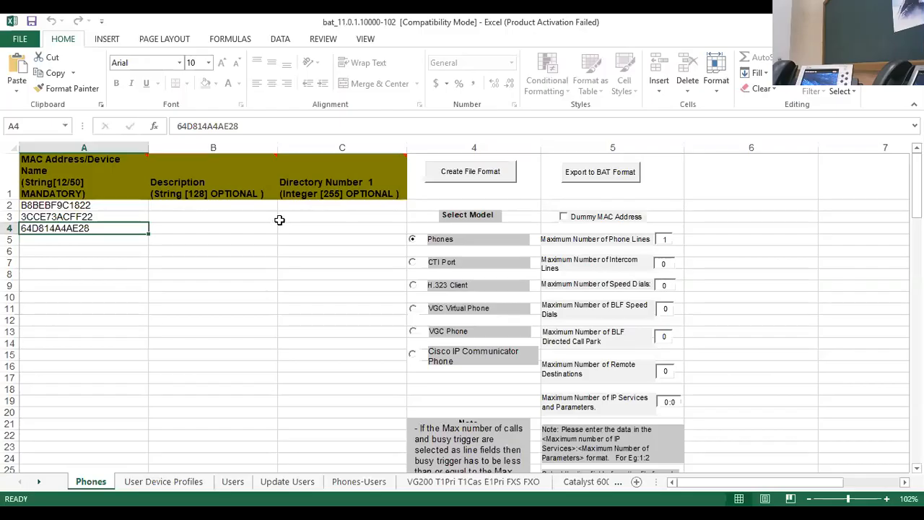
Step: Enter directory numbers 1001, 1002 and 1003 for the three phones
{"action": "left_click", "coordinate": [293, 205]}
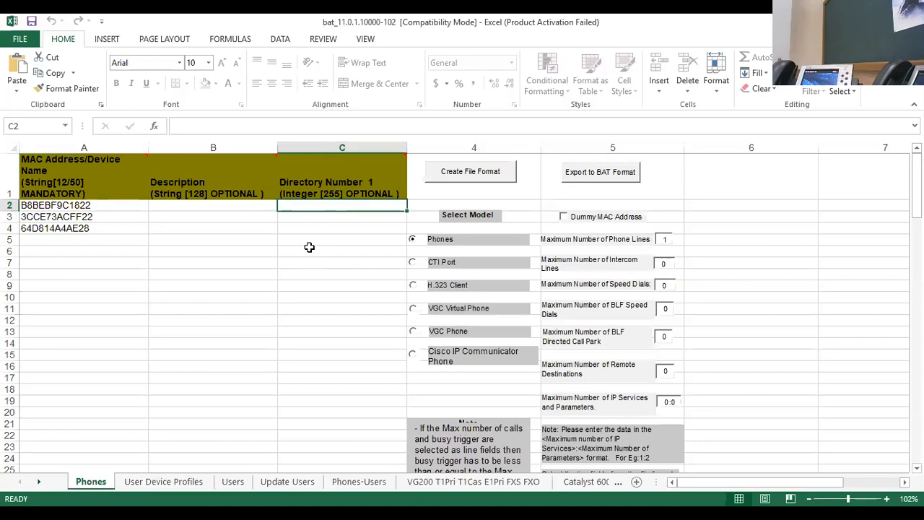
{"action": "type", "text": "1001"}
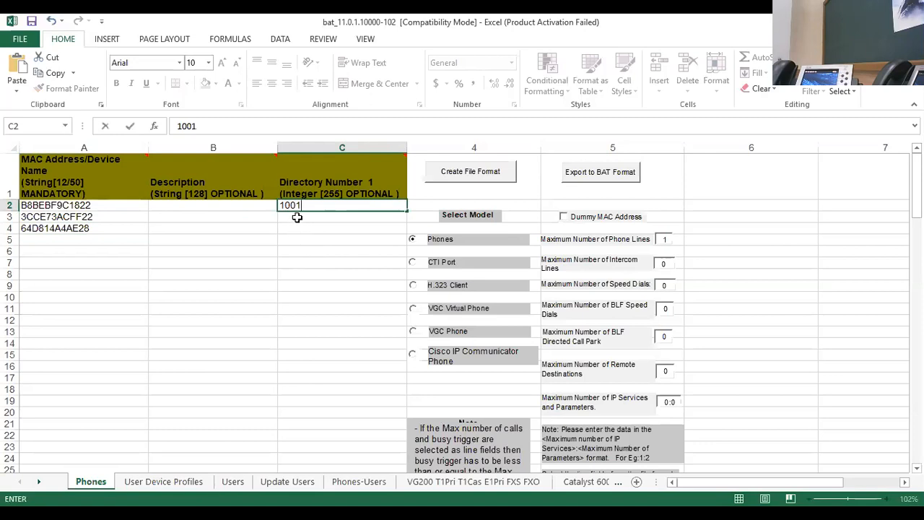
{"action": "left_click", "coordinate": [296, 217]}
{"action": "type", "text": "1002"}
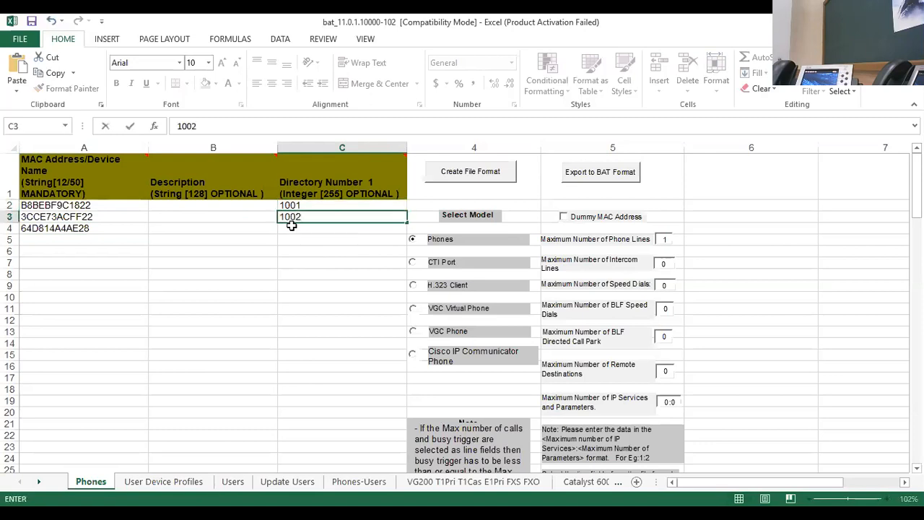
{"action": "left_click", "coordinate": [296, 231]}
{"action": "type", "text": "1003"}
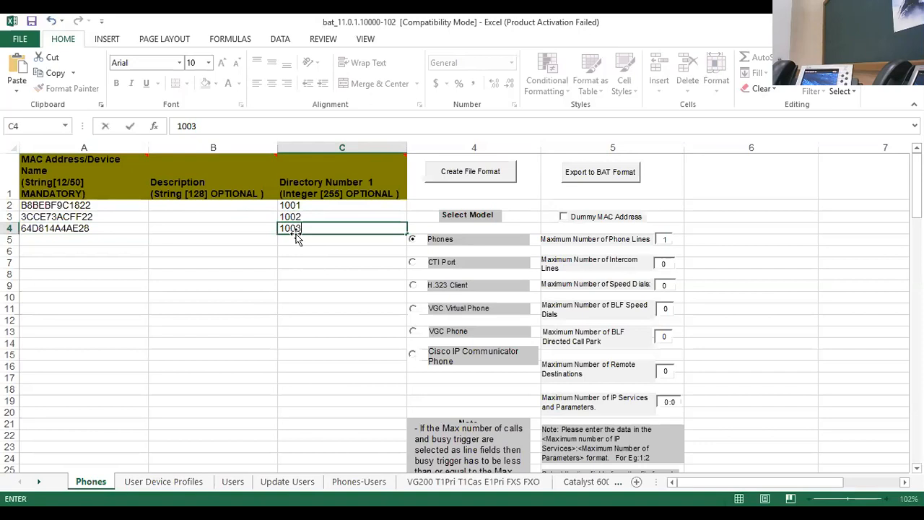
Step: Enter descriptions 1001, 1002 and 1003 for the three phones
{"action": "left_click", "coordinate": [212, 216]}
{"action": "left_click", "coordinate": [205, 204]}
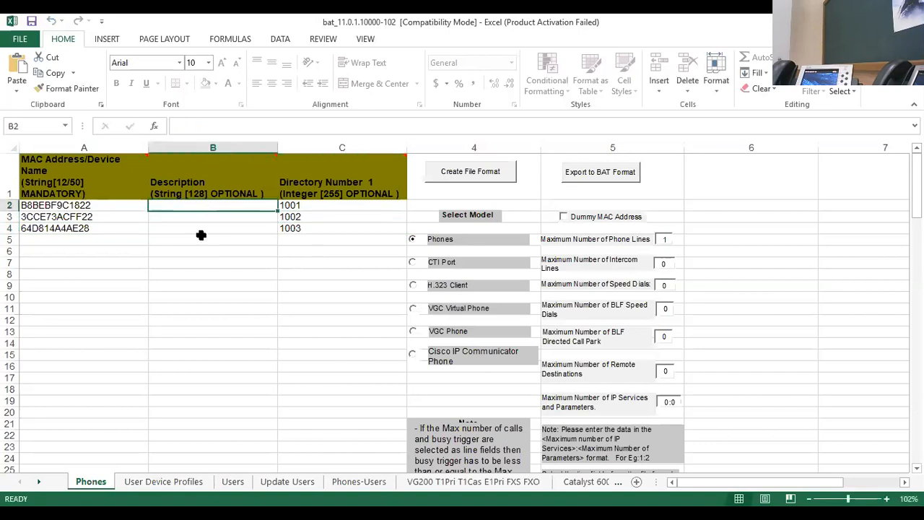
{"action": "type", "text": "100"}
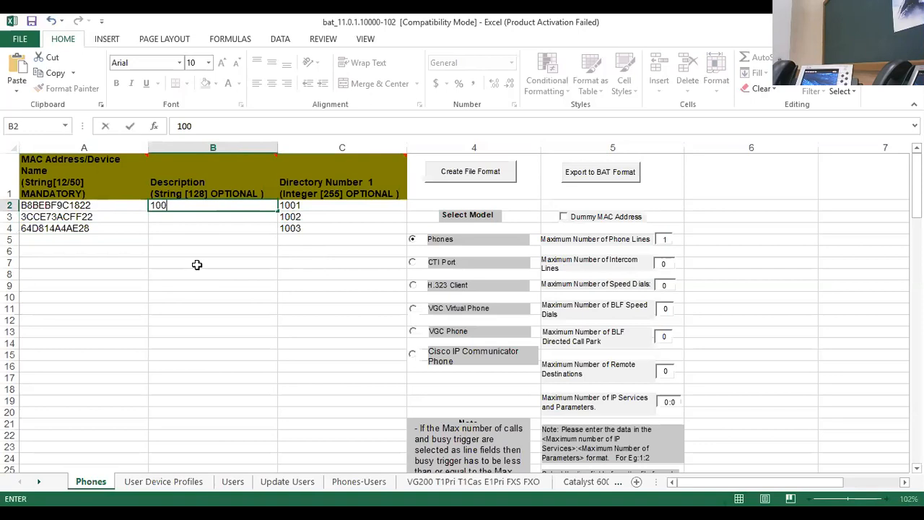
{"action": "type", "text": "1"}
{"action": "key", "text": "Return"}
{"action": "type", "text": "1002"}
{"action": "key", "text": "Return"}
{"action": "type", "text": "1003"}
{"action": "left_click", "coordinate": [234, 296]}
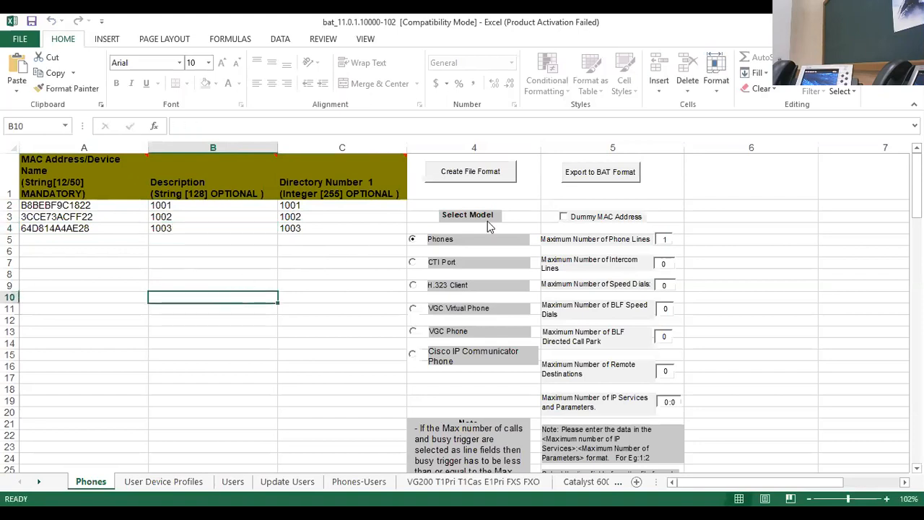
{"action": "left_click", "coordinate": [599, 177]}
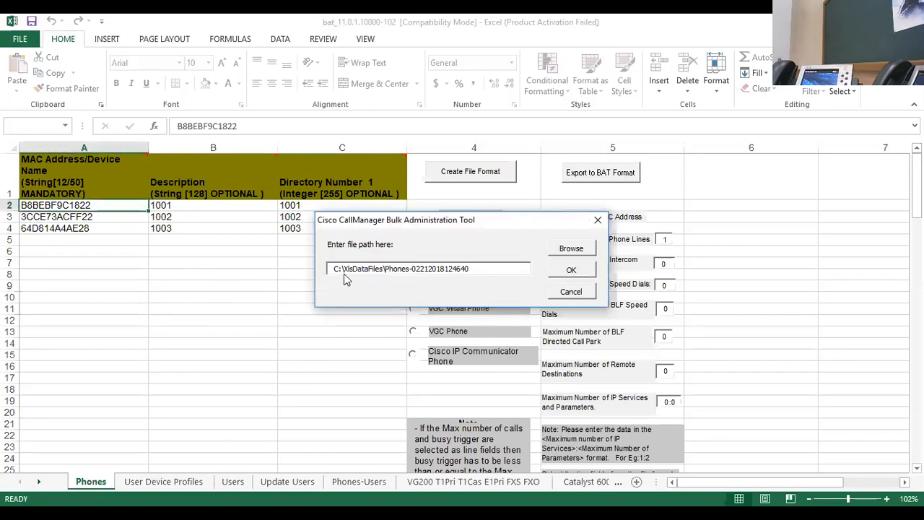
{"action": "left_click_drag", "start_coordinate": [345, 270], "coordinate": [381, 270]}
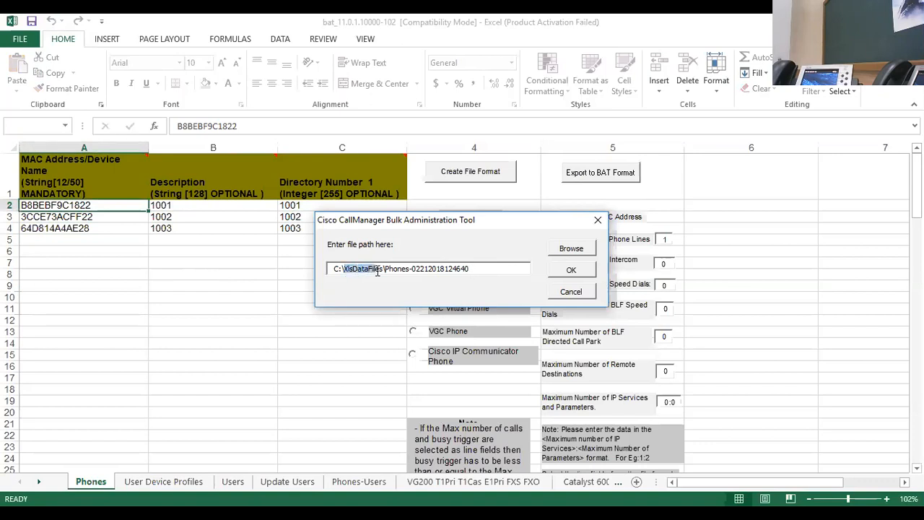
{"action": "left_click", "coordinate": [479, 270]}
{"action": "type", "text": "-7965"}
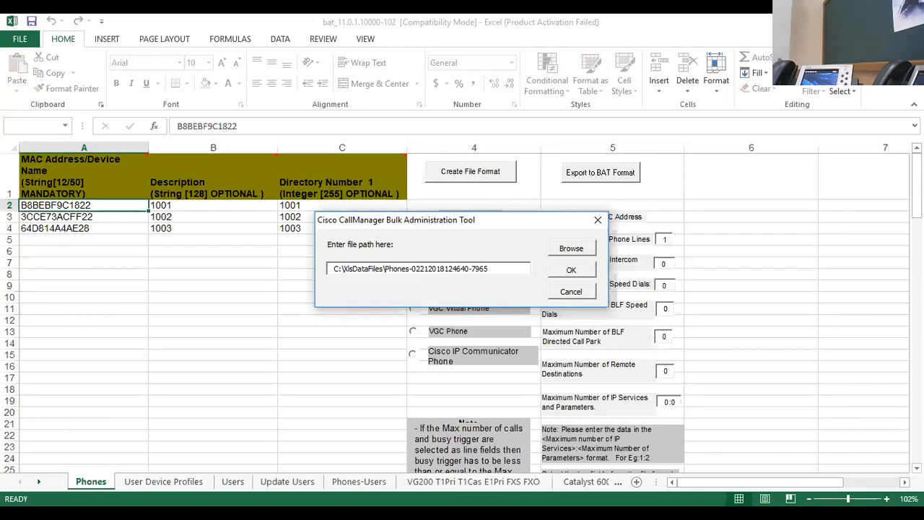
{"action": "type", "text": "IP"}
{"action": "key", "text": "Left"}
{"action": "key", "text": "Left"}
{"action": "type", "text": "-"}
{"action": "left_click", "coordinate": [574, 272]}
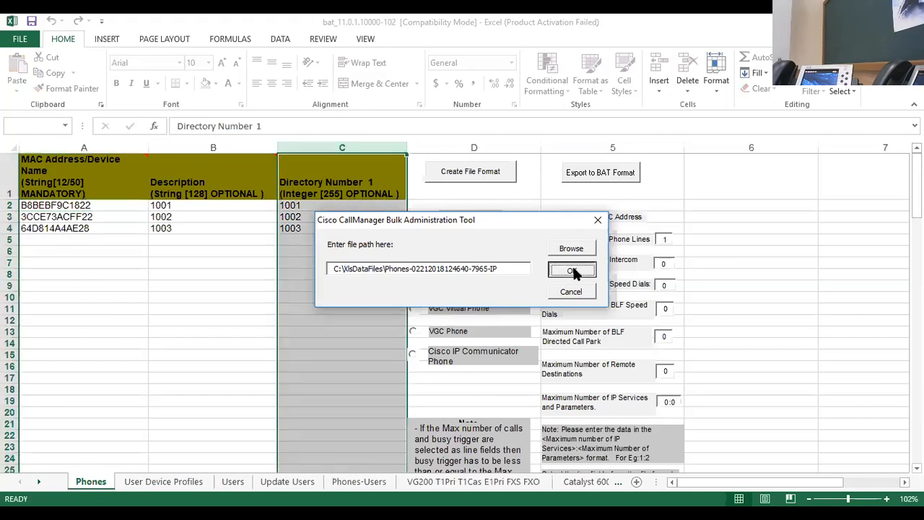
{"action": "left_click", "coordinate": [582, 306]}
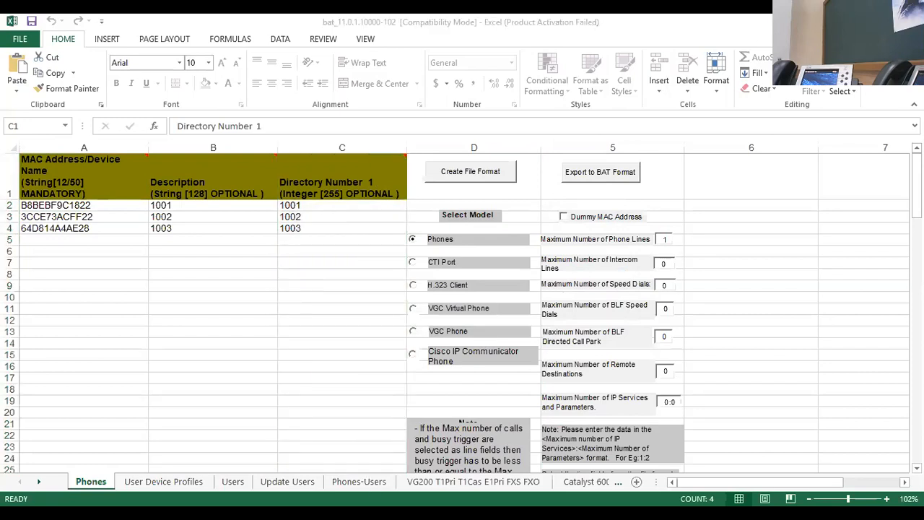
{"action": "left_click", "coordinate": [341, 485]}
{"action": "double_click", "coordinate": [209, 191]}
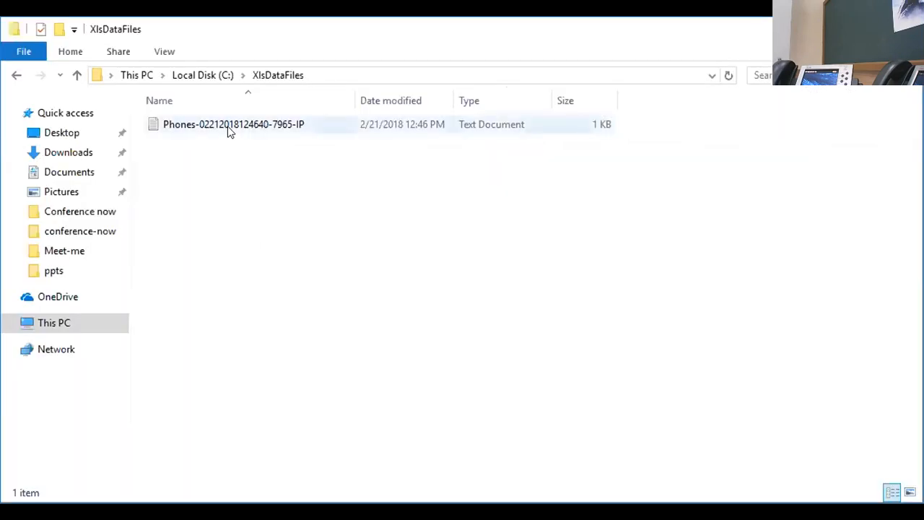
{"action": "double_click", "coordinate": [228, 129]}
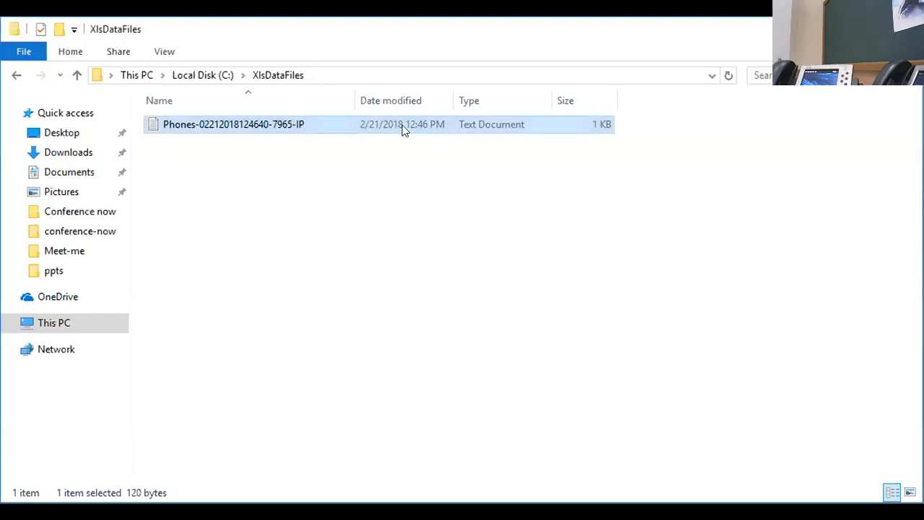
{"action": "double_click", "coordinate": [281, 124]}
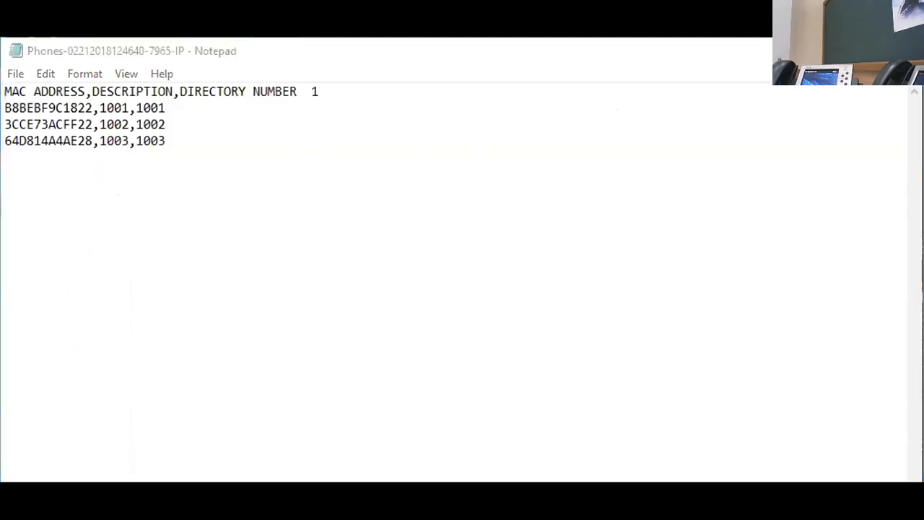
{"action": "left_click", "coordinate": [377, 232]}
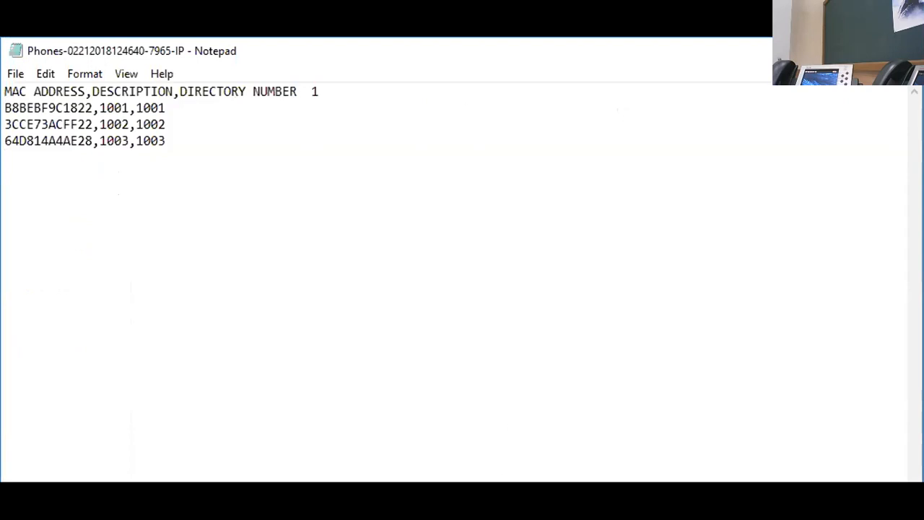
Step: Switch to Cisco Unified CM Administration in the browser and start adding a new bulk upload file
{"action": "key", "text": "alt+Tab"}
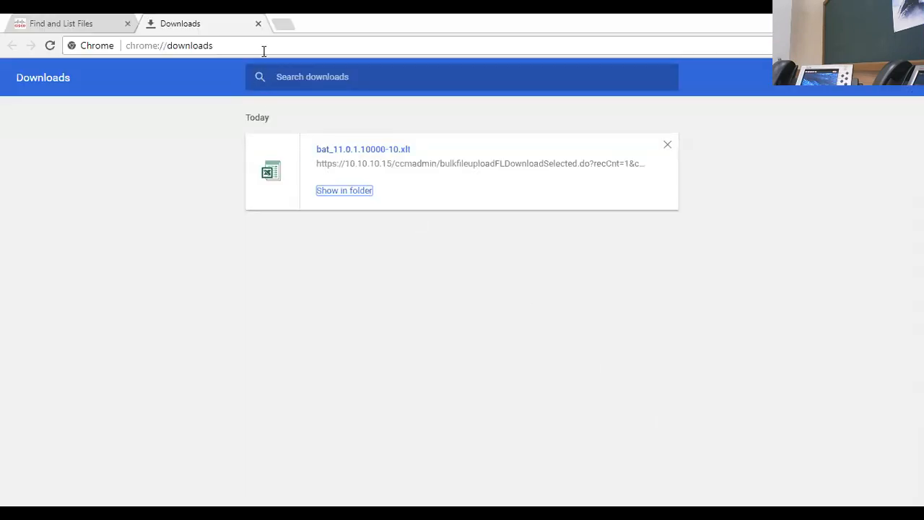
{"action": "left_click", "coordinate": [256, 23]}
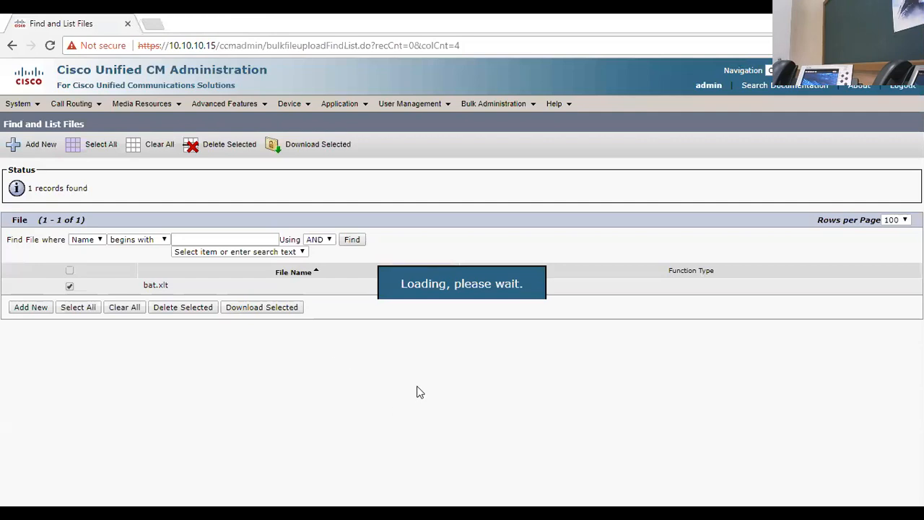
{"action": "mouse_move", "coordinate": [343, 110]}
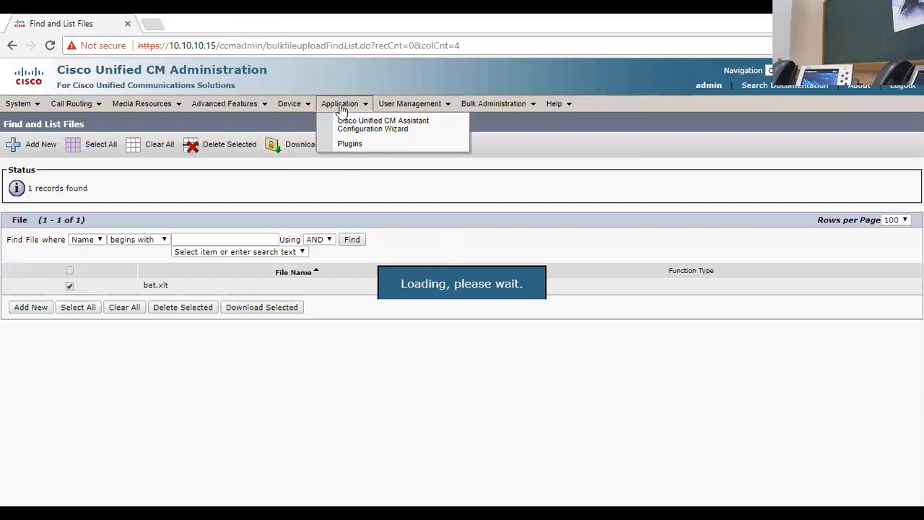
{"action": "mouse_move", "coordinate": [494, 103]}
{"action": "left_click", "coordinate": [491, 120]}
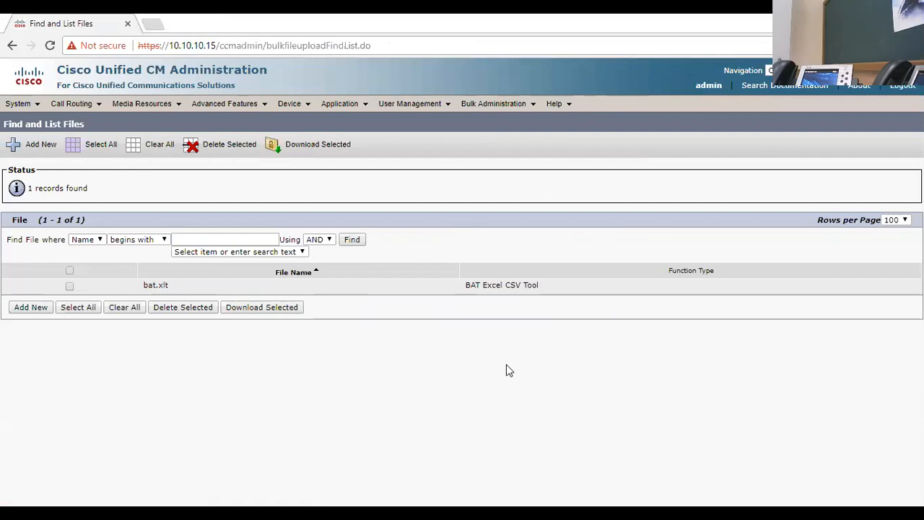
{"action": "left_click", "coordinate": [25, 309]}
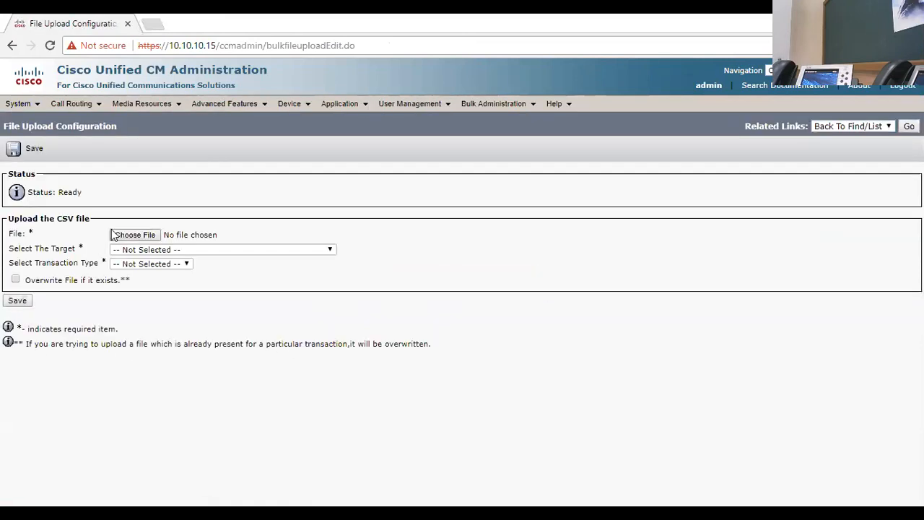
{"action": "left_click", "coordinate": [128, 235]}
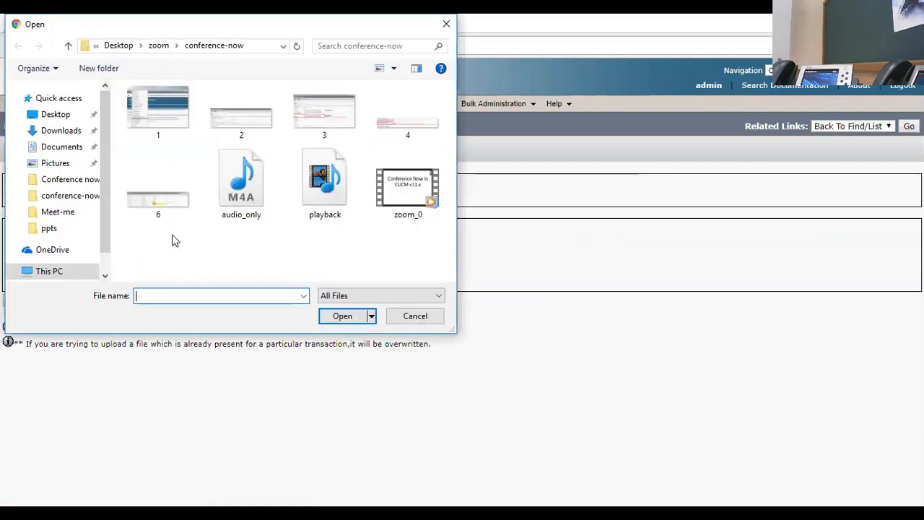
{"action": "left_click", "coordinate": [56, 114]}
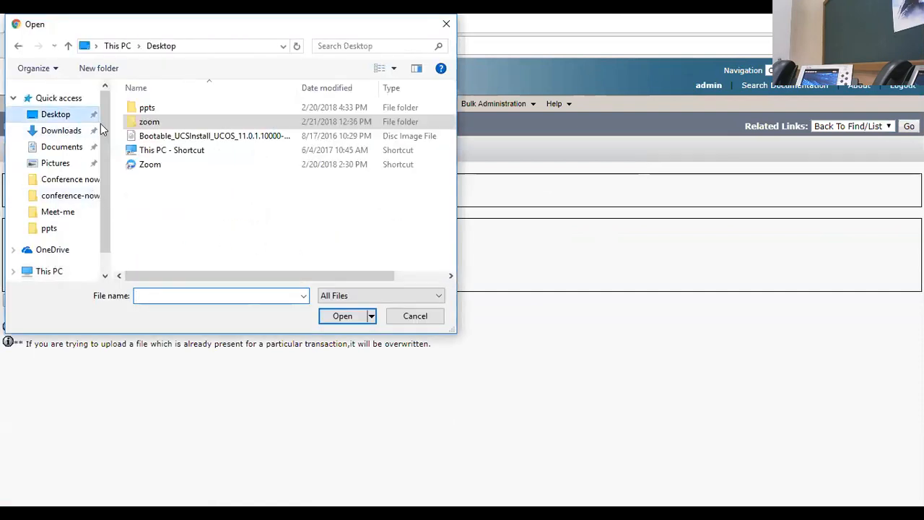
{"action": "double_click", "coordinate": [149, 151]}
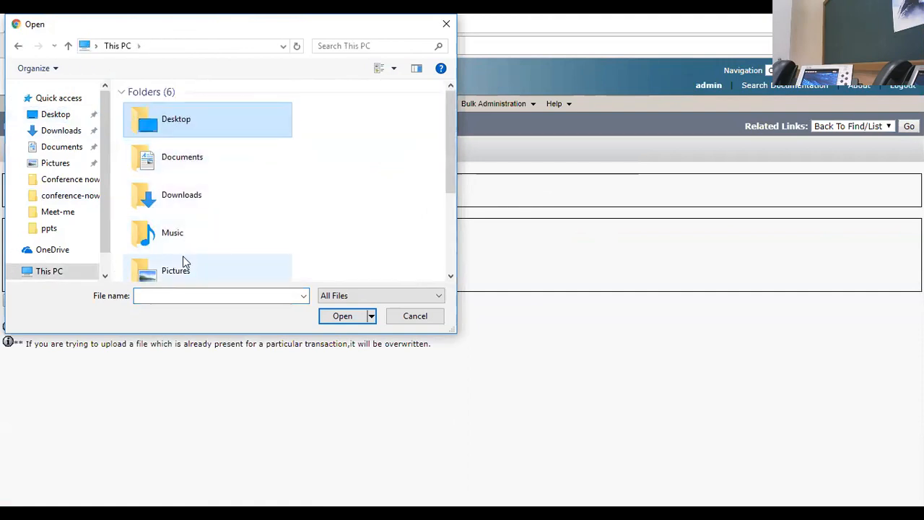
{"action": "double_click", "coordinate": [158, 120]}
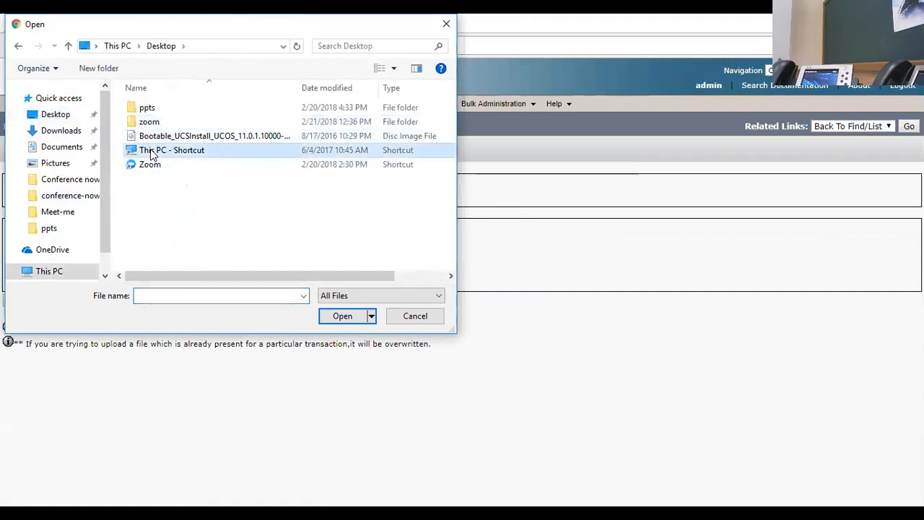
{"action": "double_click", "coordinate": [152, 152]}
{"action": "scroll", "coordinate": [170, 173], "scroll_direction": "down", "scroll_amount": 3}
{"action": "double_click", "coordinate": [163, 215]}
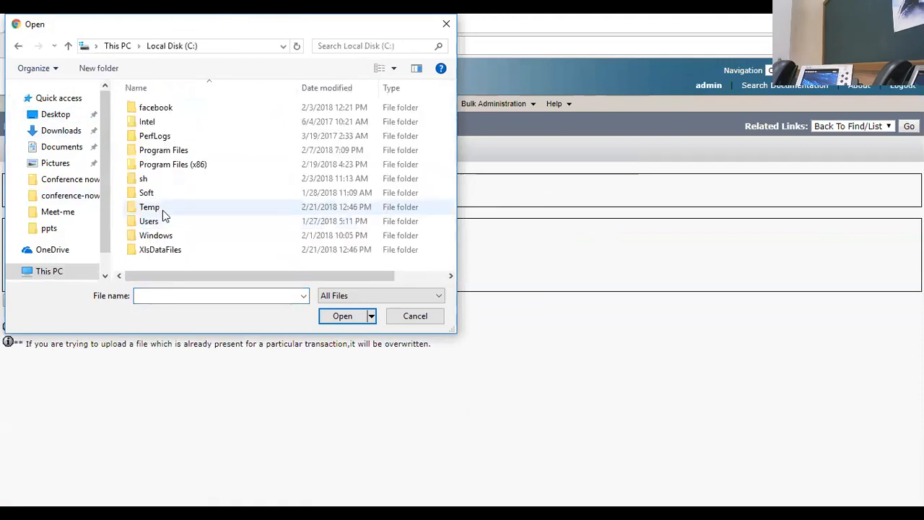
{"action": "double_click", "coordinate": [166, 249]}
{"action": "left_click", "coordinate": [157, 113]}
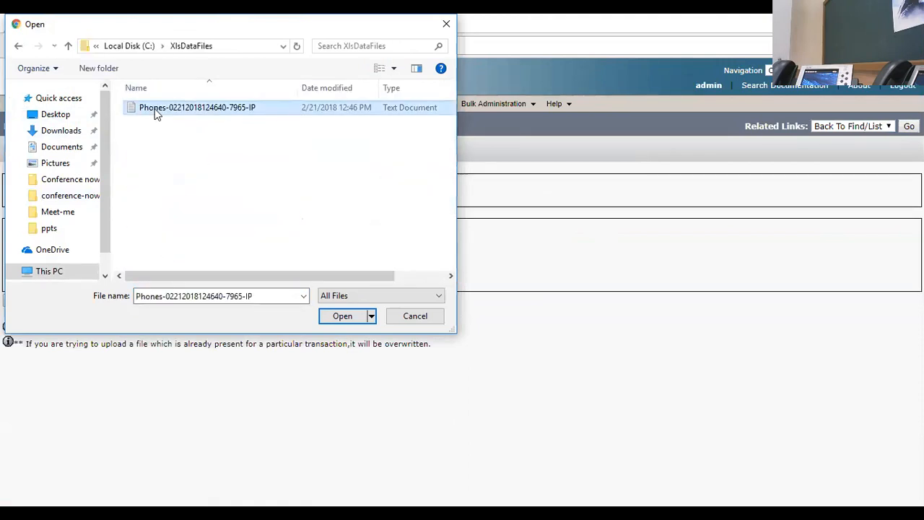
{"action": "double_click", "coordinate": [157, 113]}
Step: Upload the chosen file with target Phones and transaction type Insert Phones - Specific Details
{"action": "left_click", "coordinate": [153, 247]}
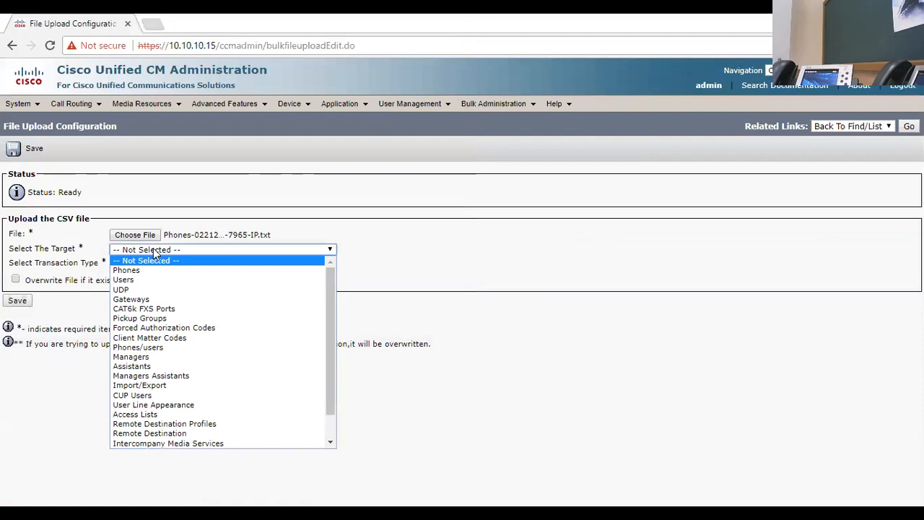
{"action": "left_click", "coordinate": [153, 271]}
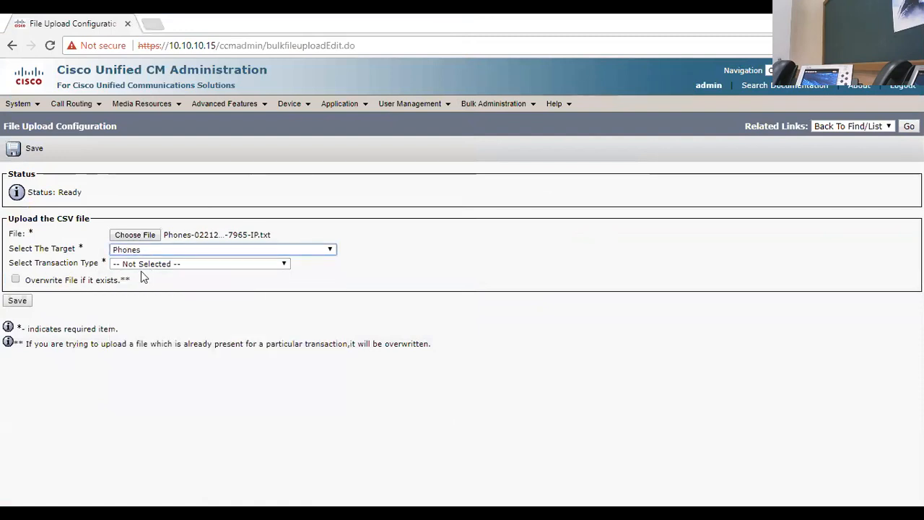
{"action": "left_click", "coordinate": [149, 264]}
{"action": "left_click", "coordinate": [159, 296]}
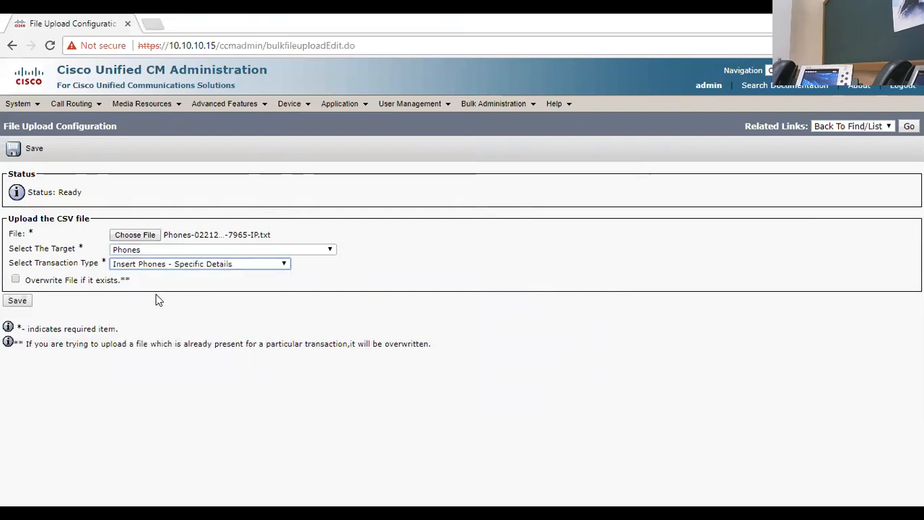
{"action": "left_click", "coordinate": [20, 302]}
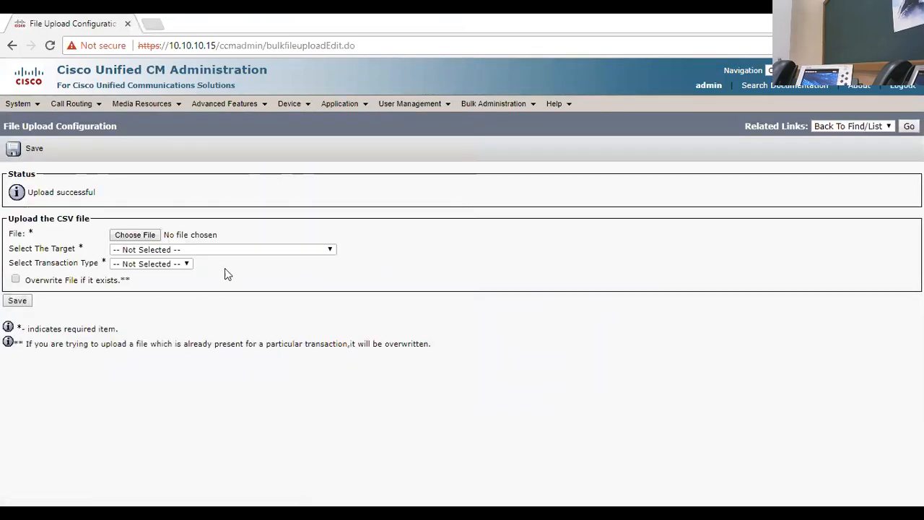
Step: Return to the list of uploaded files to check the uploaded phone file
{"action": "left_click", "coordinate": [909, 127]}
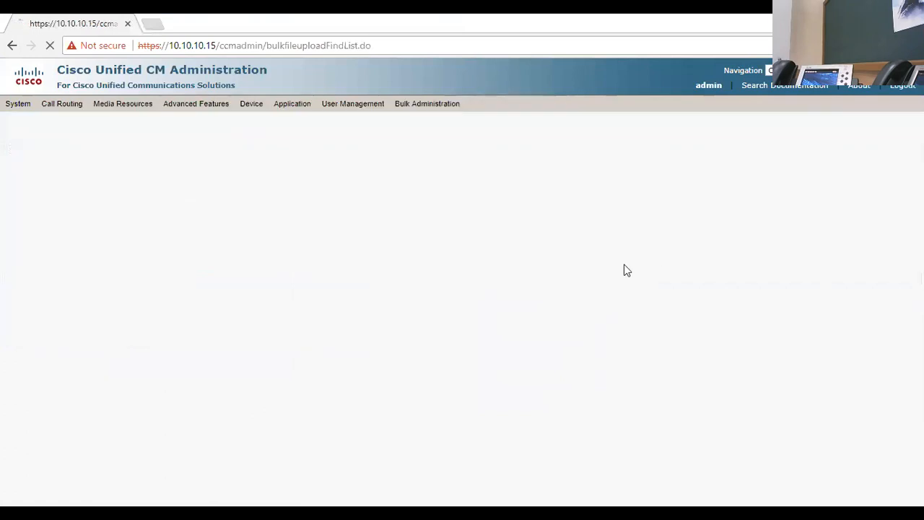
{"action": "left_click_drag", "start_coordinate": [90, 283], "coordinate": [240, 299]}
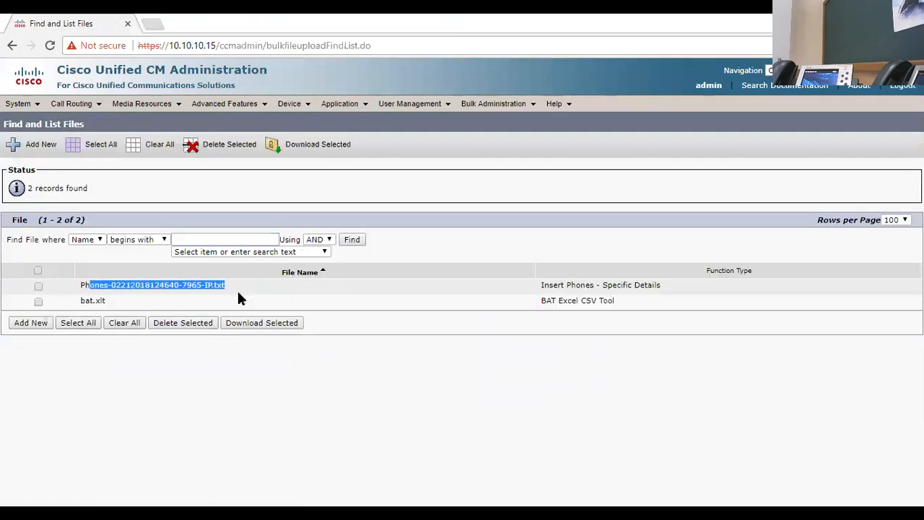
{"action": "left_click", "coordinate": [143, 380]}
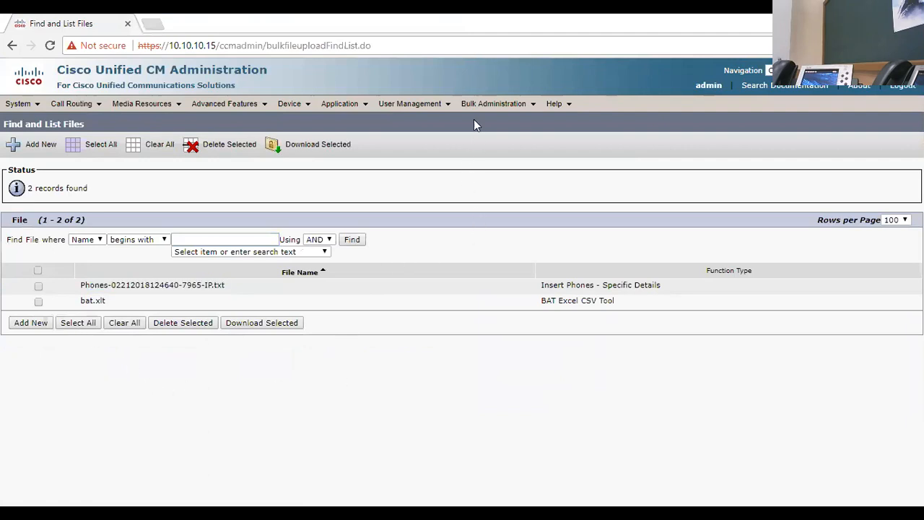
Step: Start adding a new bulk phone template for a Cisco 7965 phone using the SCCP protocol
{"action": "mouse_move", "coordinate": [498, 105]}
{"action": "mouse_move", "coordinate": [549, 137]}
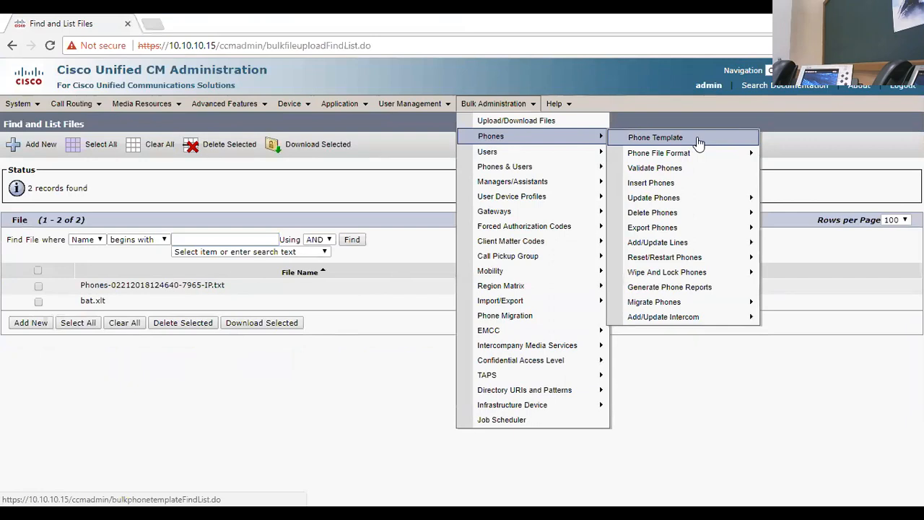
{"action": "left_click", "coordinate": [699, 142]}
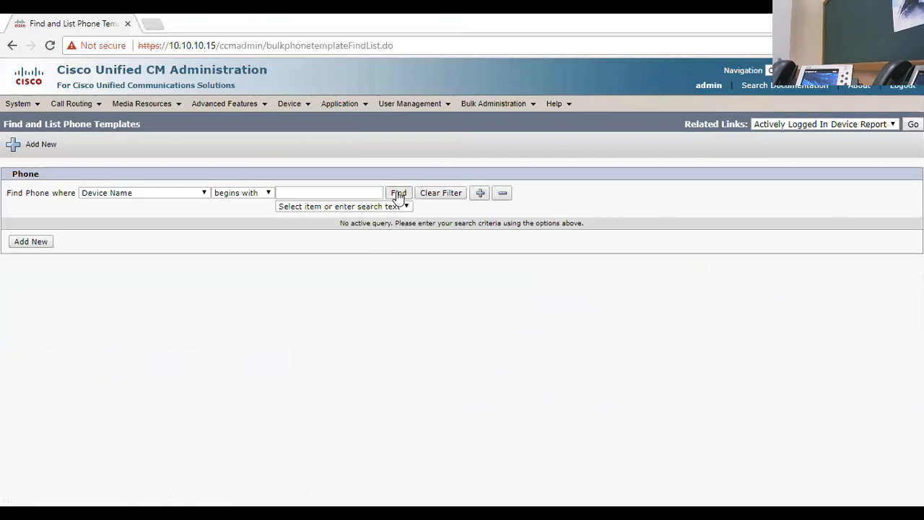
{"action": "left_click", "coordinate": [398, 193]}
{"action": "left_click", "coordinate": [30, 289]}
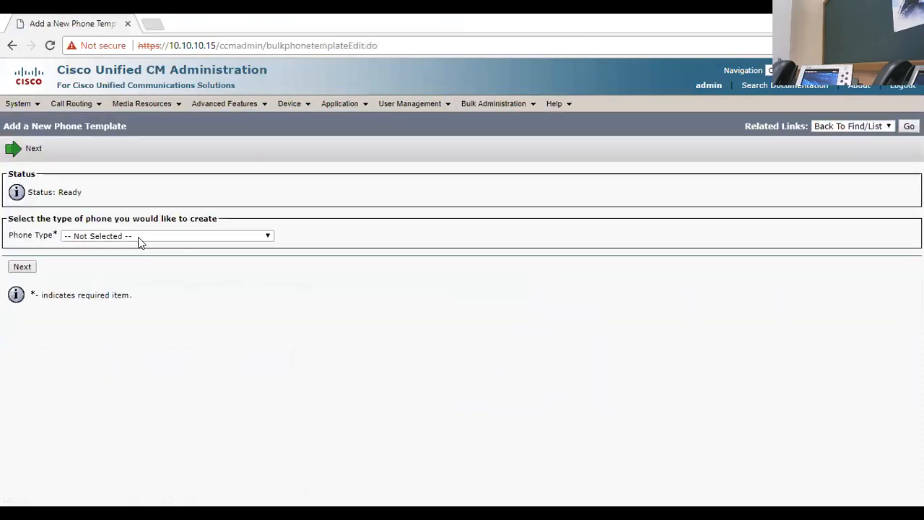
{"action": "left_click", "coordinate": [140, 243]}
{"action": "scroll", "coordinate": [147, 340], "scroll_direction": "down", "scroll_amount": 14}
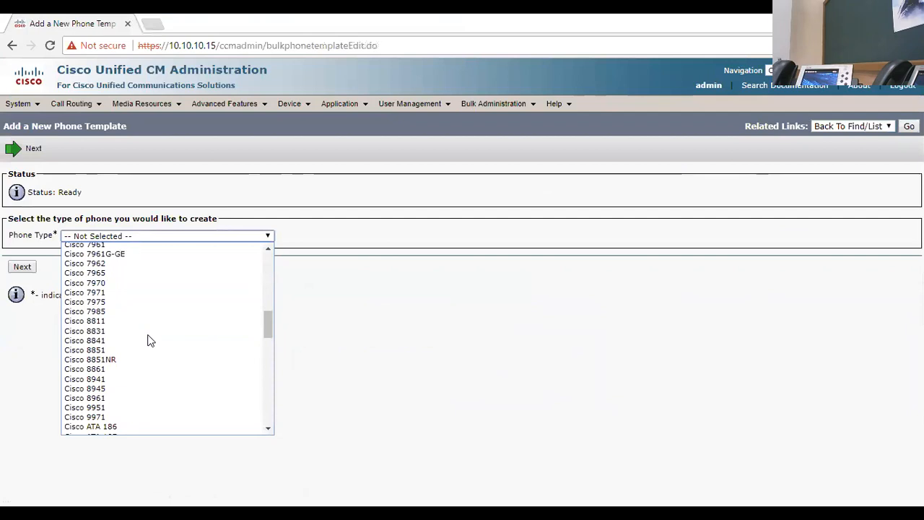
{"action": "left_click", "coordinate": [134, 274]}
{"action": "left_click", "coordinate": [22, 267]}
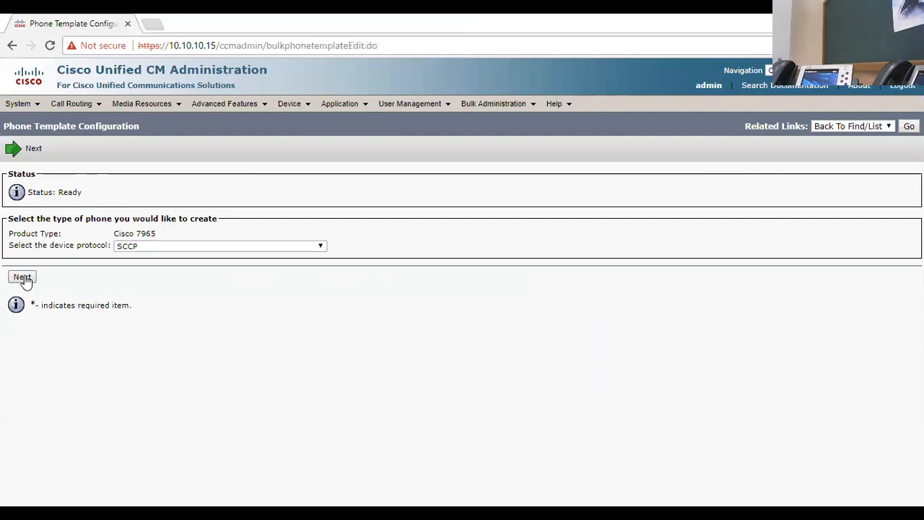
{"action": "left_click", "coordinate": [22, 278]}
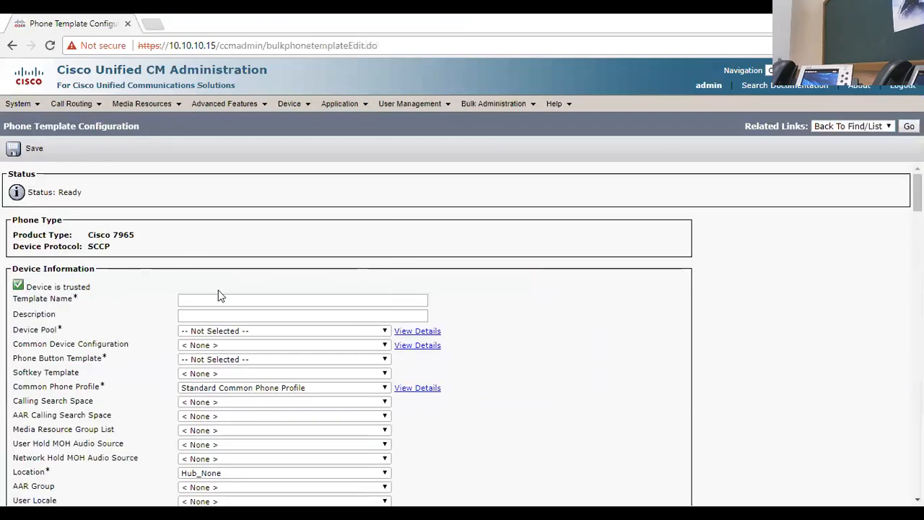
Step: Name the template BAT-7965 and set device pool Default and phone button template Standard 7965 SCCP
{"action": "left_click_drag", "start_coordinate": [29, 302], "coordinate": [105, 303]}
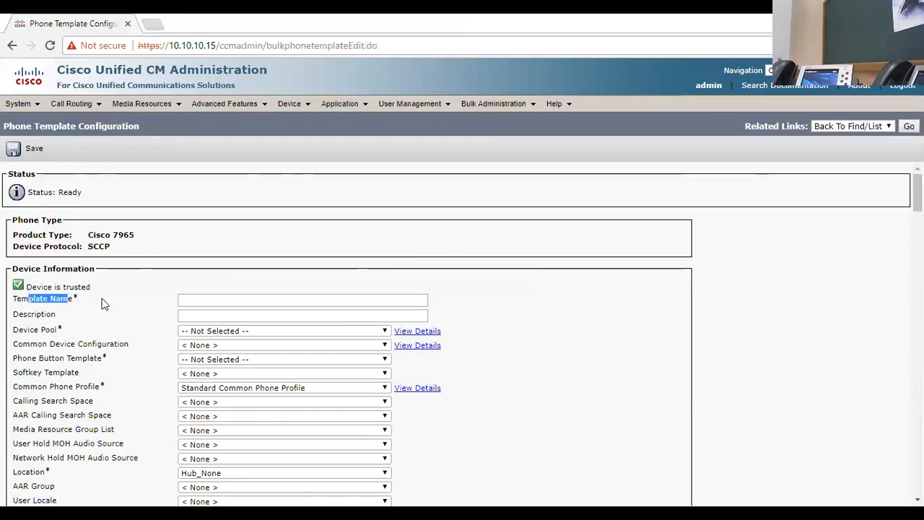
{"action": "left_click", "coordinate": [229, 300]}
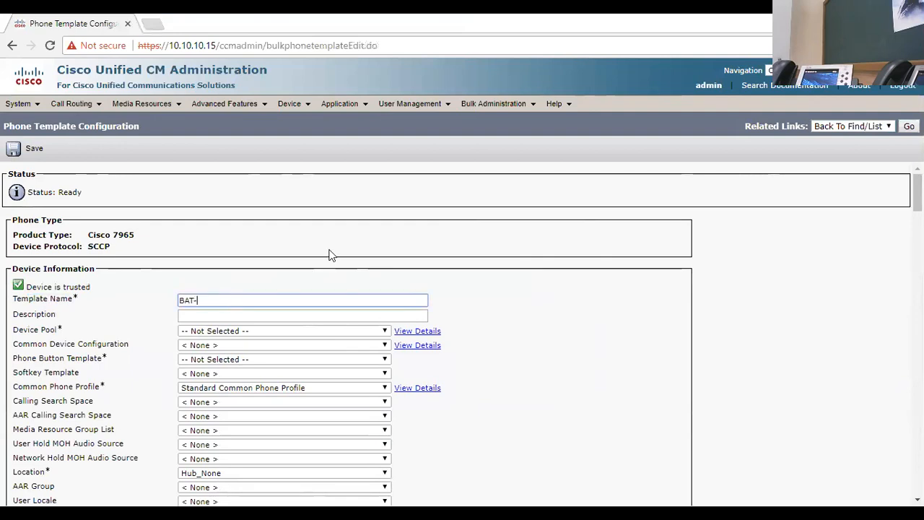
{"action": "type", "text": "BAT-7965"}
{"action": "left_click", "coordinate": [243, 332]}
{"action": "left_click", "coordinate": [237, 351]}
{"action": "left_click", "coordinate": [236, 359]}
{"action": "scroll", "coordinate": [249, 329], "scroll_direction": "down", "scroll_amount": 5}
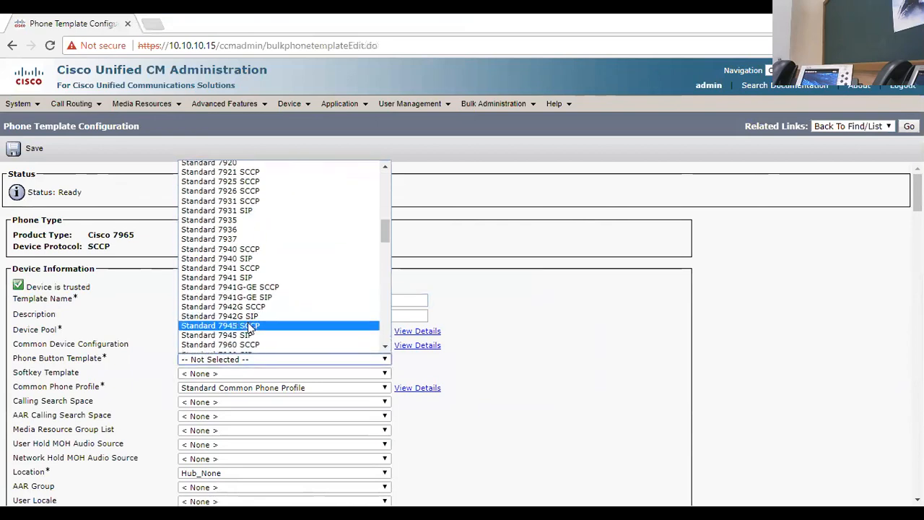
{"action": "scroll", "coordinate": [249, 330], "scroll_direction": "down", "scroll_amount": 3}
{"action": "left_click", "coordinate": [238, 287]}
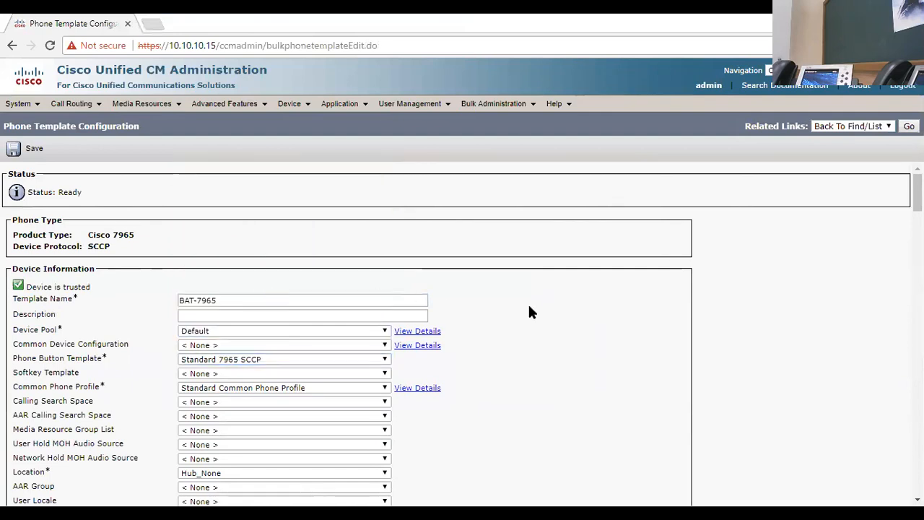
Step: Set the device security profile to Cisco 7965 - Standard SCCP Non-Secure Profile and save the template
{"action": "scroll", "coordinate": [495, 325], "scroll_direction": "down", "scroll_amount": 6}
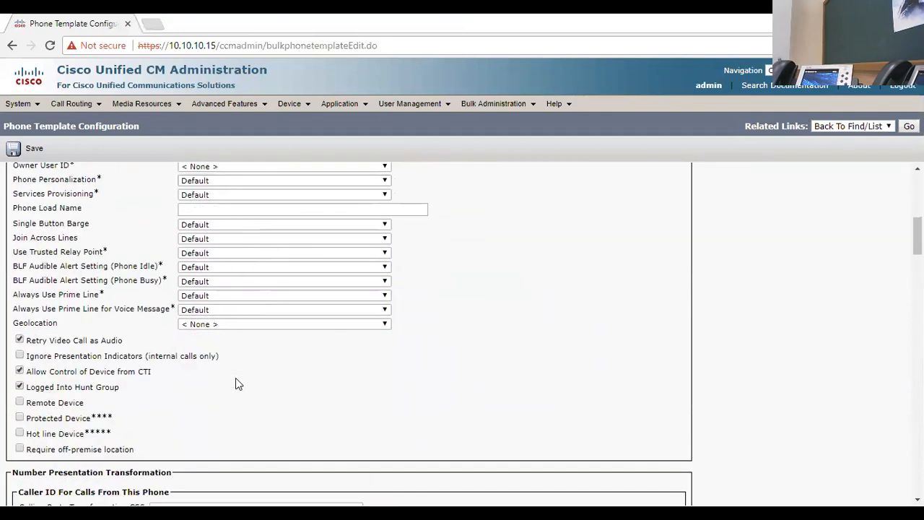
{"action": "scroll", "coordinate": [236, 378], "scroll_direction": "down", "scroll_amount": 4}
{"action": "scroll", "coordinate": [239, 385], "scroll_direction": "down", "scroll_amount": 2}
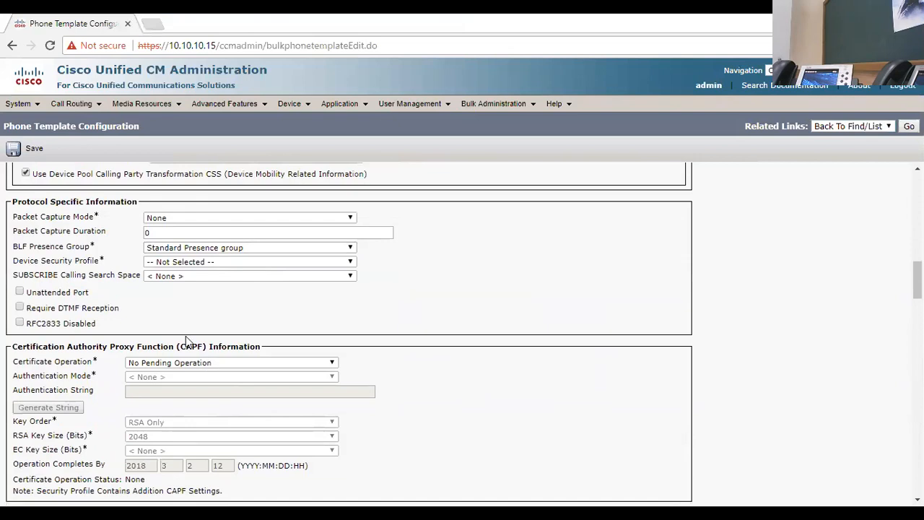
{"action": "left_click", "coordinate": [188, 262]}
{"action": "left_click", "coordinate": [182, 282]}
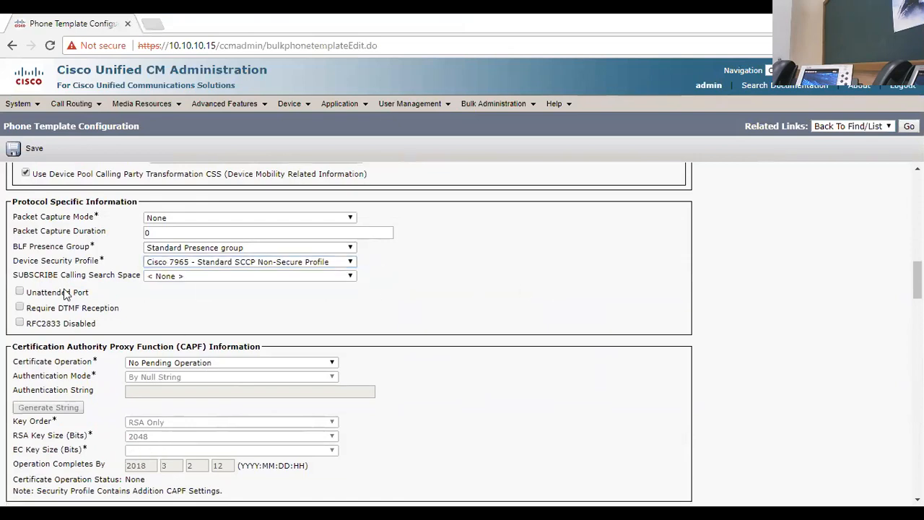
{"action": "left_click_drag", "start_coordinate": [27, 262], "coordinate": [56, 261]}
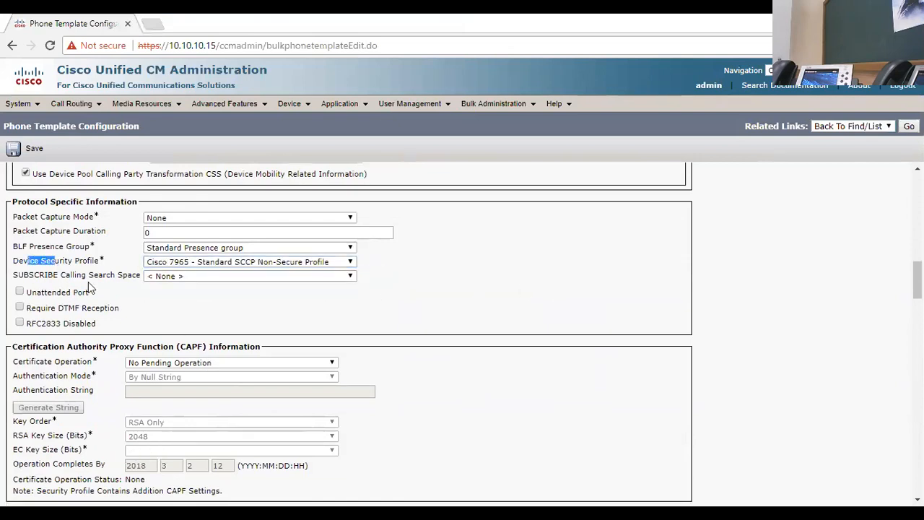
{"action": "left_click", "coordinate": [32, 149]}
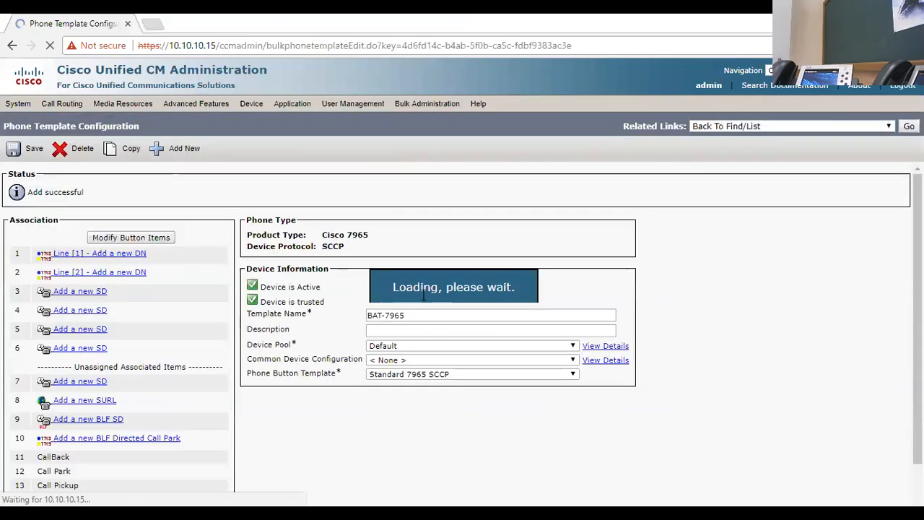
Step: Add a line template named BAT-Line-7965 for line 1, save it, and return to the phone template
{"action": "left_click", "coordinate": [81, 254]}
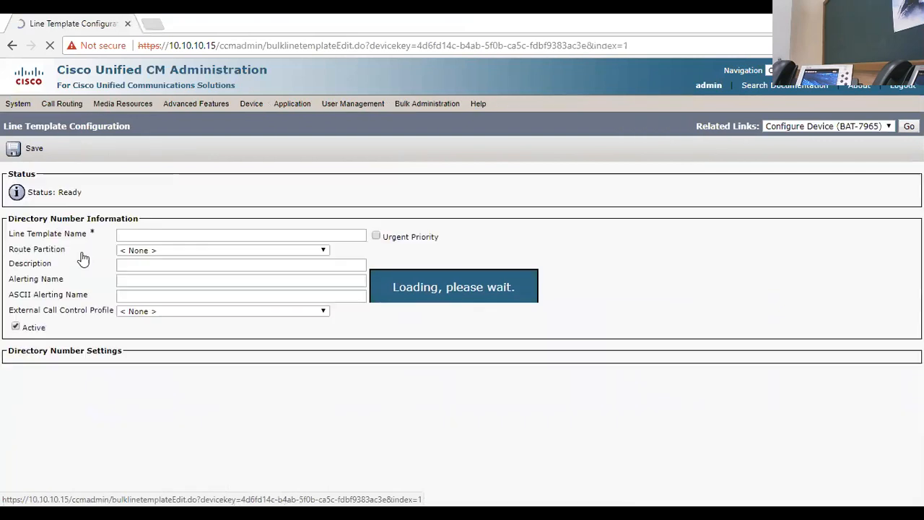
{"action": "type", "text": "BAT-"}
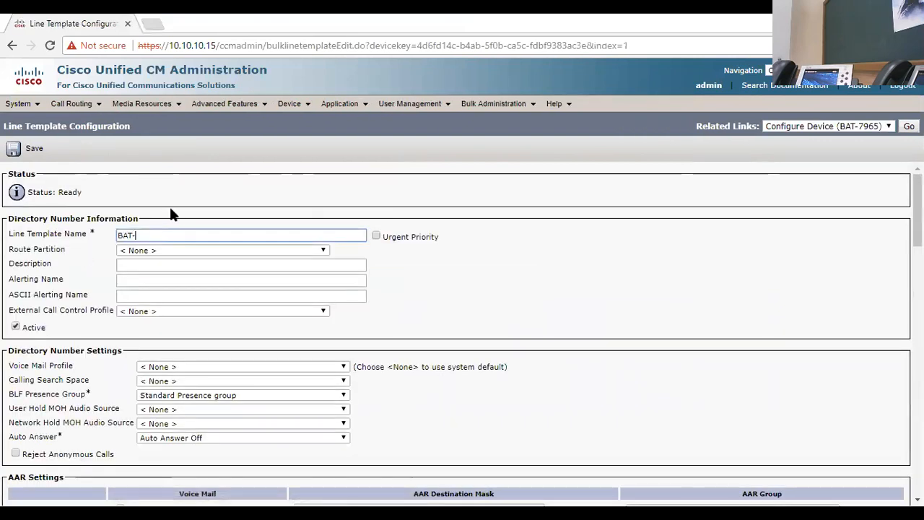
{"action": "type", "text": "Line-7965"}
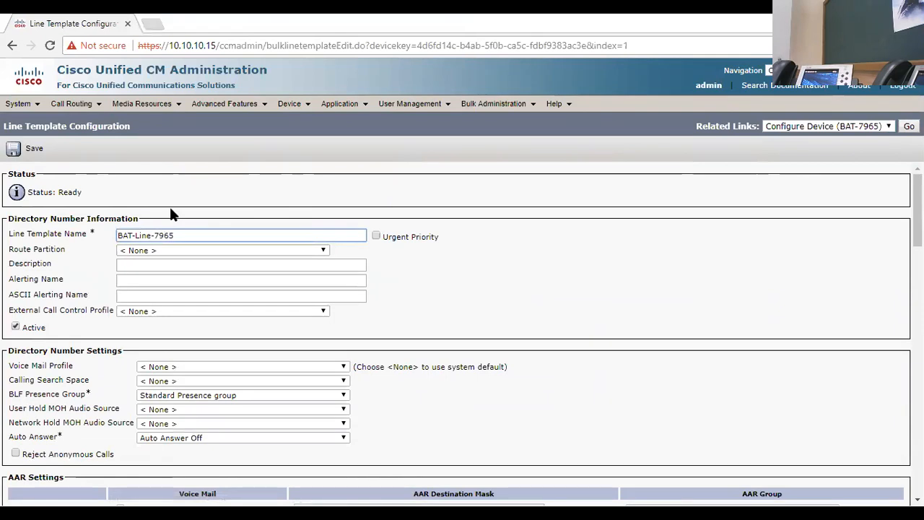
{"action": "left_click", "coordinate": [170, 207]}
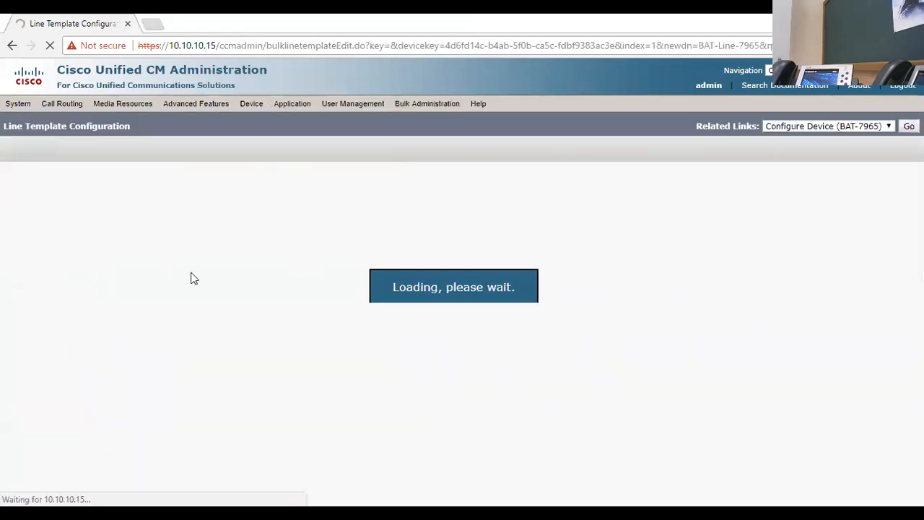
{"action": "left_click", "coordinate": [30, 153]}
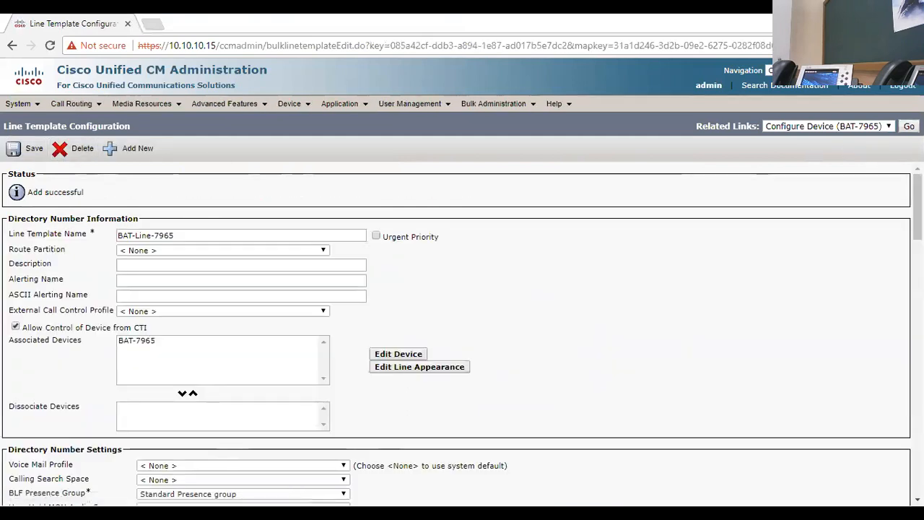
{"action": "left_click", "coordinate": [909, 126]}
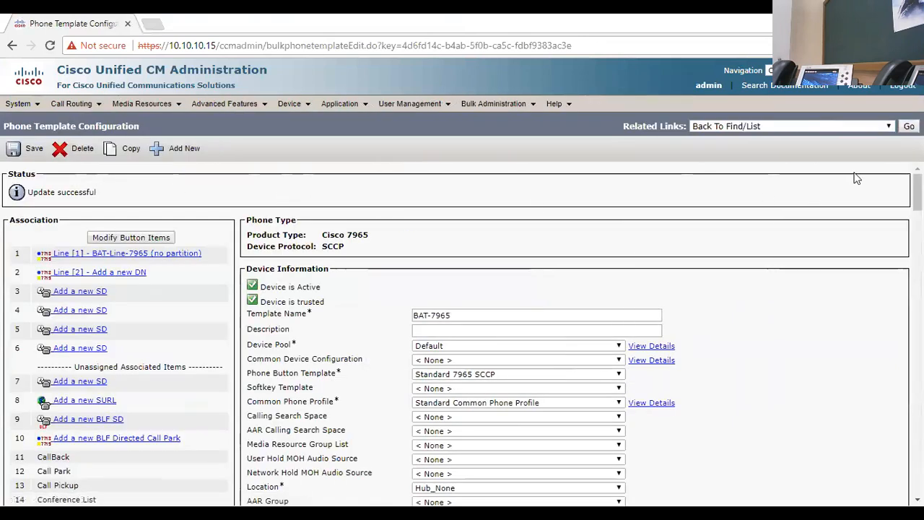
{"action": "mouse_move", "coordinate": [493, 105]}
{"action": "mouse_move", "coordinate": [506, 136]}
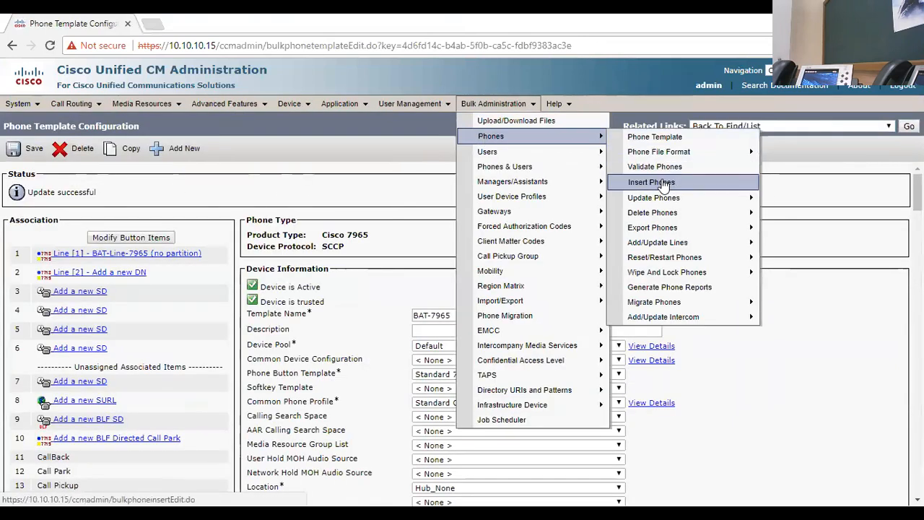
{"action": "left_click", "coordinate": [651, 182]}
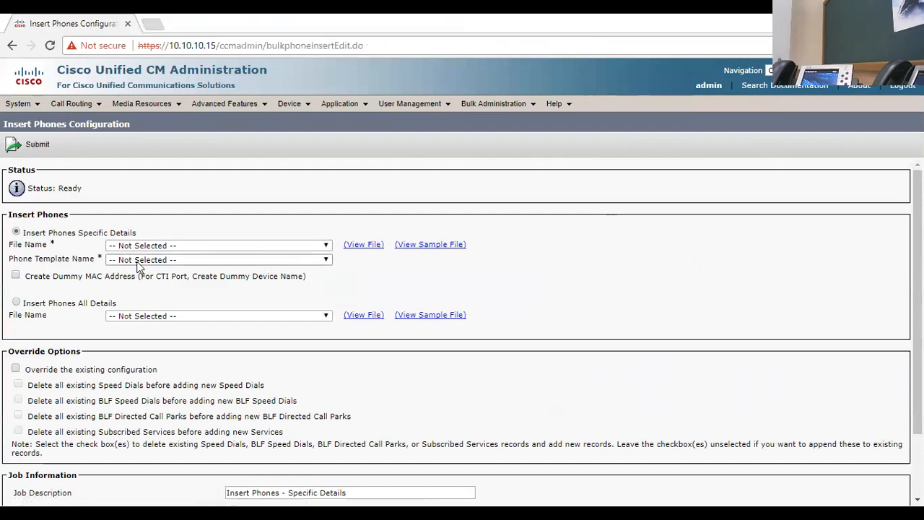
{"action": "left_click", "coordinate": [154, 247]}
{"action": "left_click", "coordinate": [166, 265]}
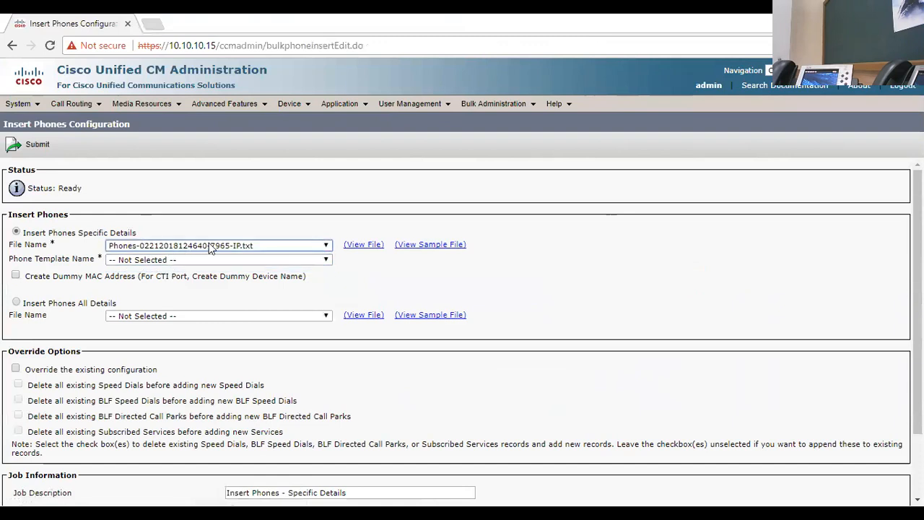
{"action": "left_click", "coordinate": [170, 262]}
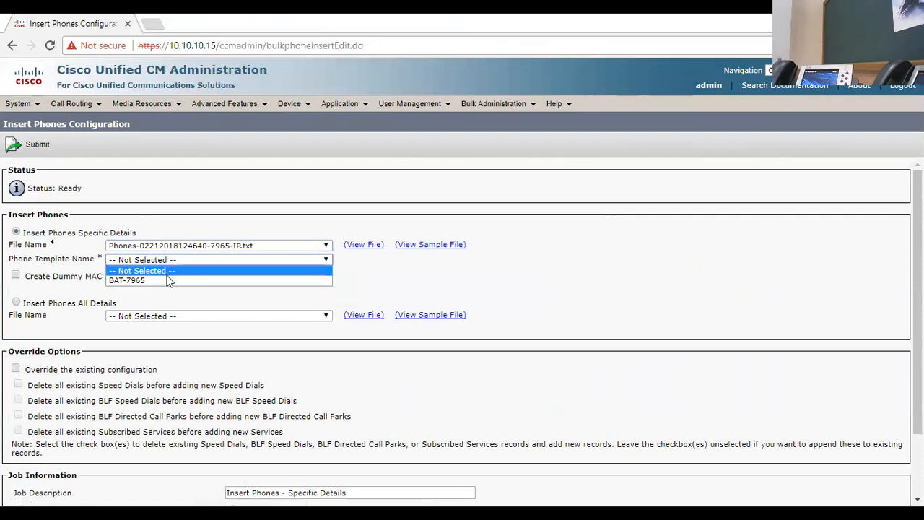
{"action": "left_click", "coordinate": [168, 281]}
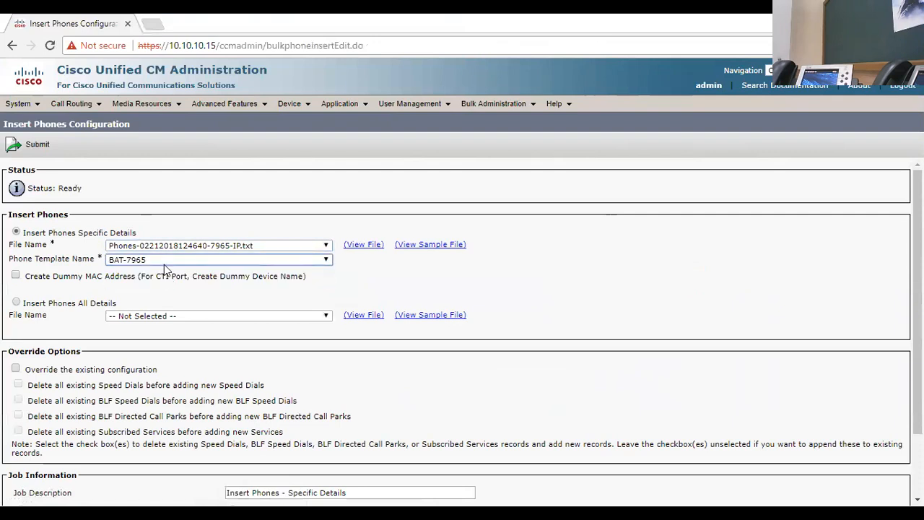
Step: Set the insert job to run immediately and submit it
{"action": "scroll", "coordinate": [300, 348], "scroll_direction": "down", "scroll_amount": 2}
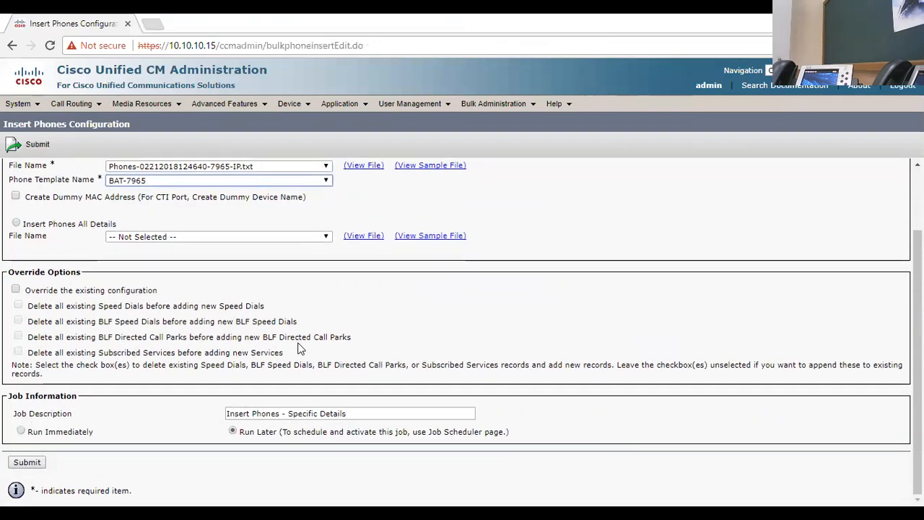
{"action": "left_click_drag", "start_coordinate": [18, 396], "coordinate": [75, 432]}
{"action": "left_click", "coordinate": [22, 432]}
{"action": "left_click", "coordinate": [122, 426]}
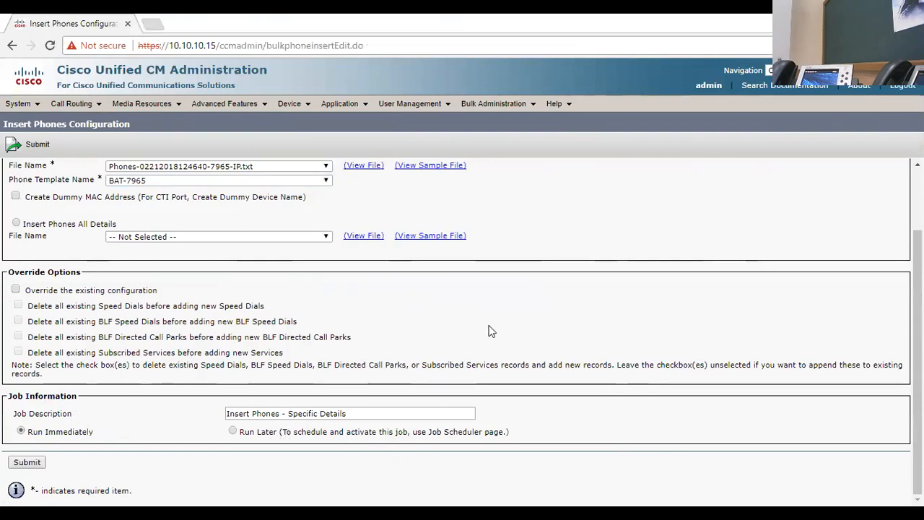
{"action": "left_click", "coordinate": [28, 465]}
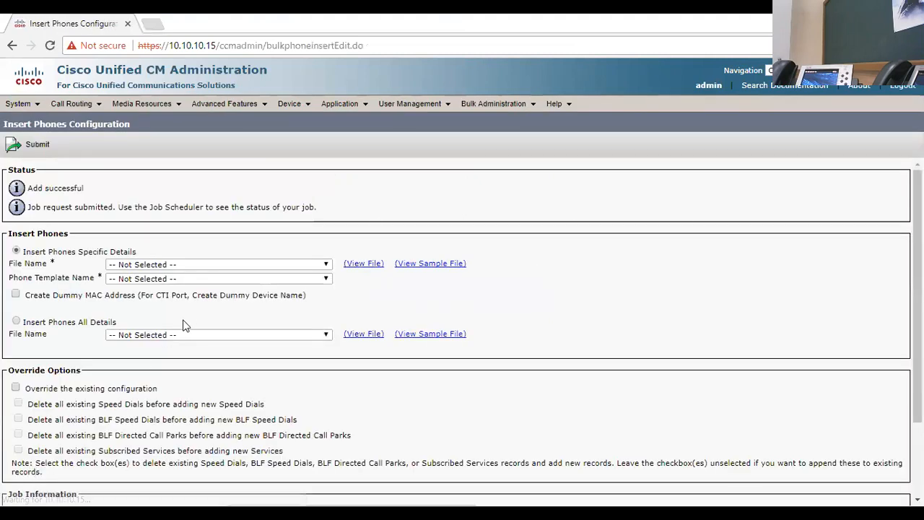
Step: Open the Job Scheduler and open the completed Insert Phones - Specific Details job
{"action": "left_click_drag", "start_coordinate": [48, 187], "coordinate": [186, 204]}
{"action": "left_click", "coordinate": [306, 172]}
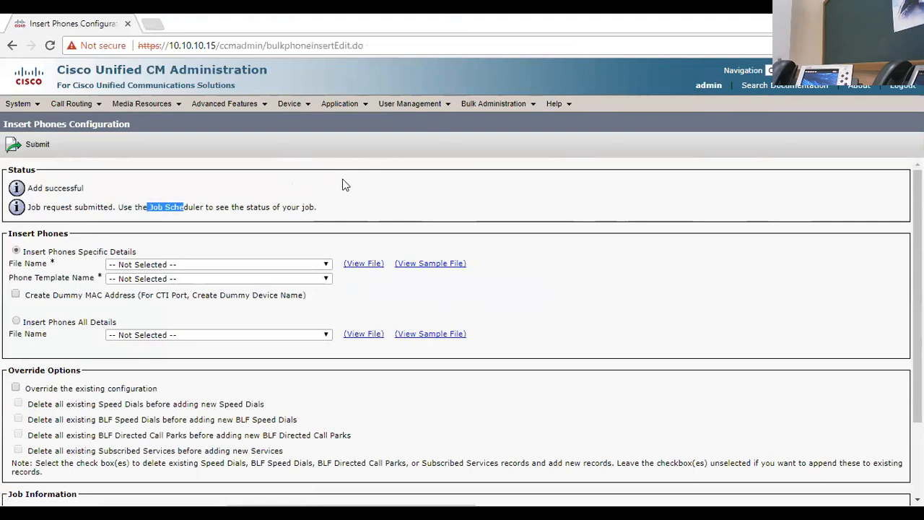
{"action": "mouse_move", "coordinate": [488, 108]}
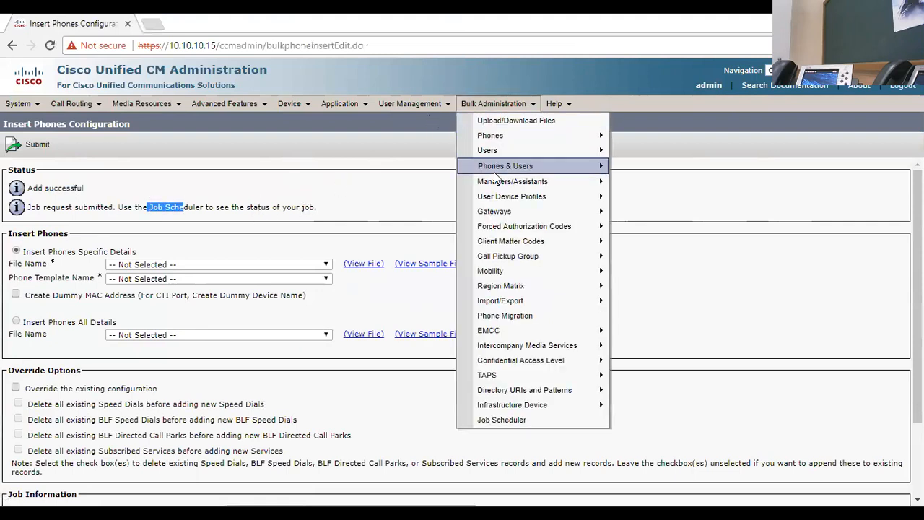
{"action": "left_click", "coordinate": [536, 418]}
{"action": "left_click", "coordinate": [591, 216]}
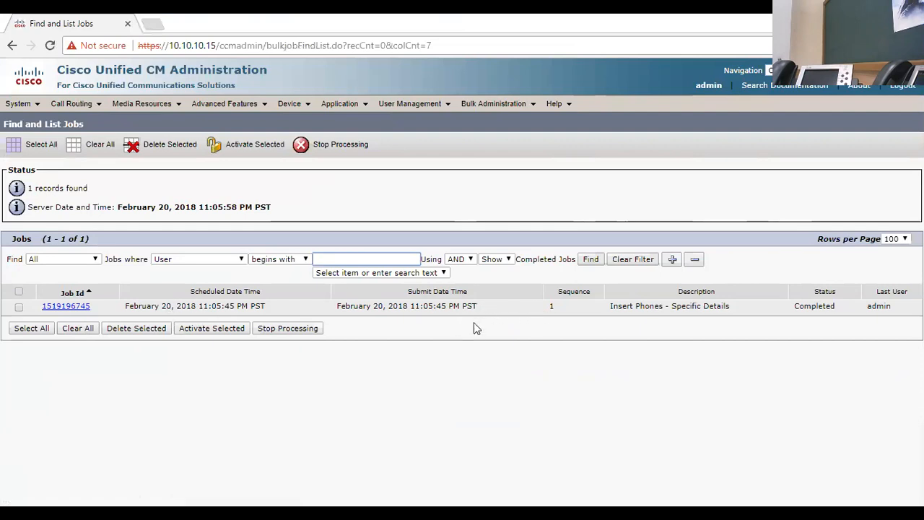
{"action": "left_click", "coordinate": [69, 307]}
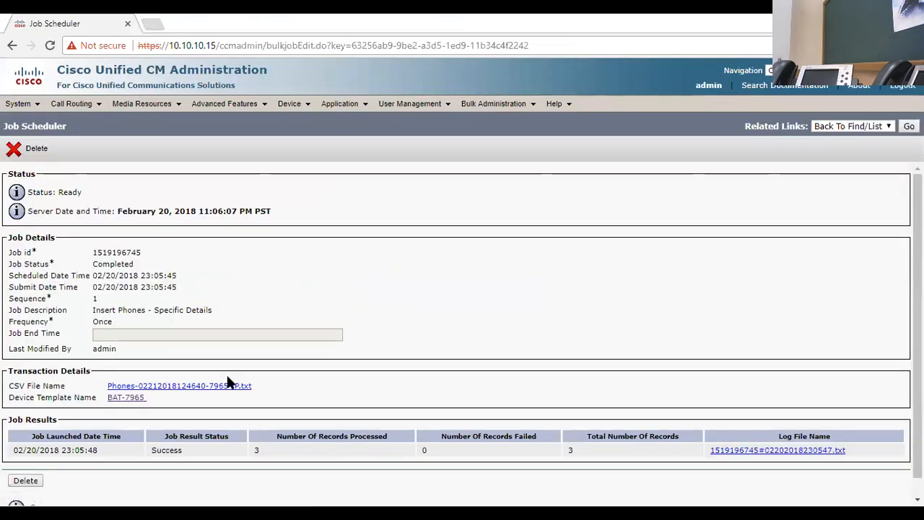
Step: Examine the job results for records processed, records failed and total records
{"action": "scroll", "coordinate": [244, 383], "scroll_direction": "down", "scroll_amount": 1}
{"action": "left_click_drag", "start_coordinate": [278, 419], "coordinate": [371, 416]}
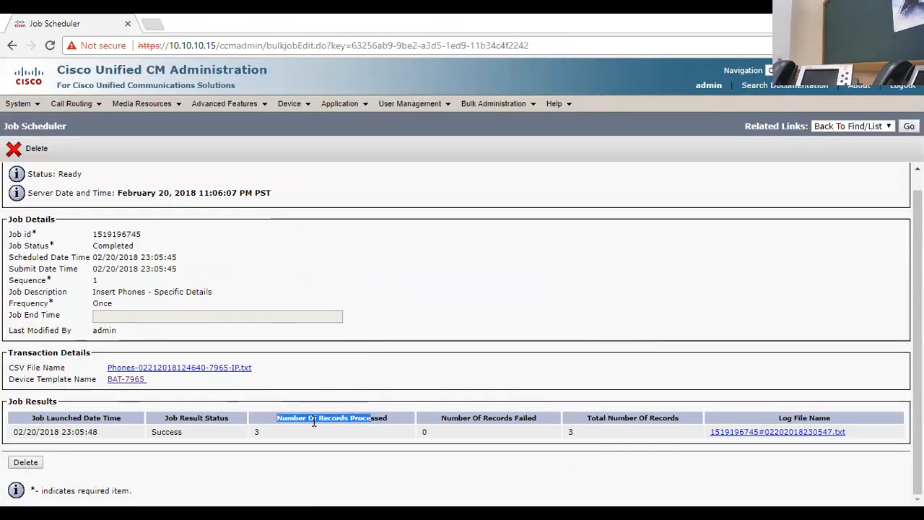
{"action": "left_click_drag", "start_coordinate": [252, 432], "coordinate": [260, 432]}
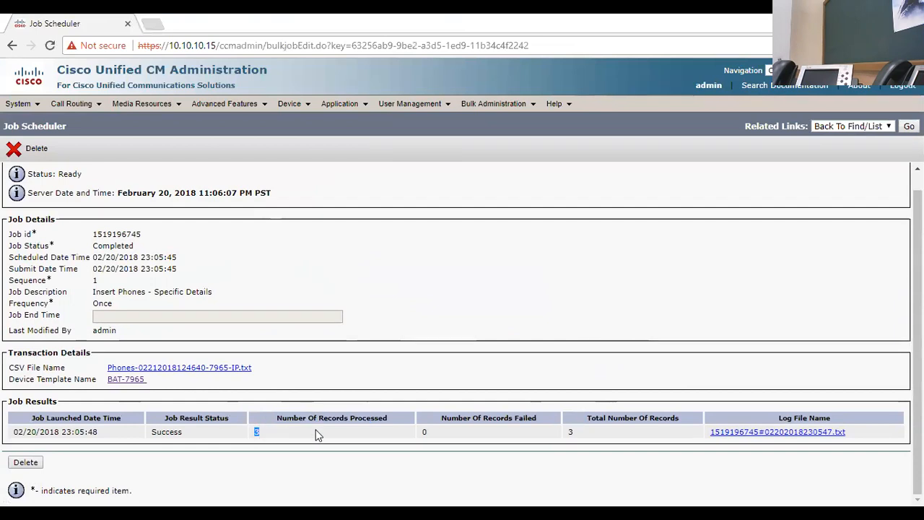
{"action": "left_click_drag", "start_coordinate": [465, 423], "coordinate": [541, 424]}
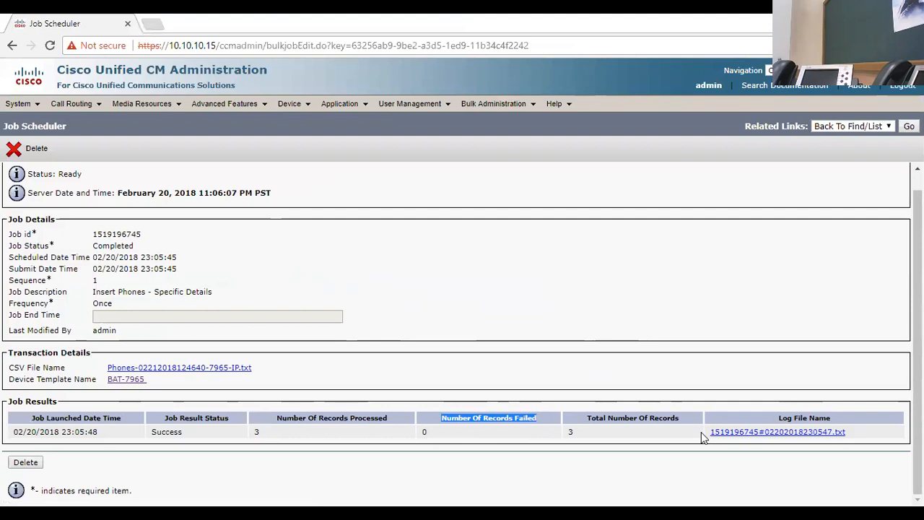
{"action": "left_click_drag", "start_coordinate": [607, 419], "coordinate": [668, 407]}
{"action": "left_click", "coordinate": [552, 329]}
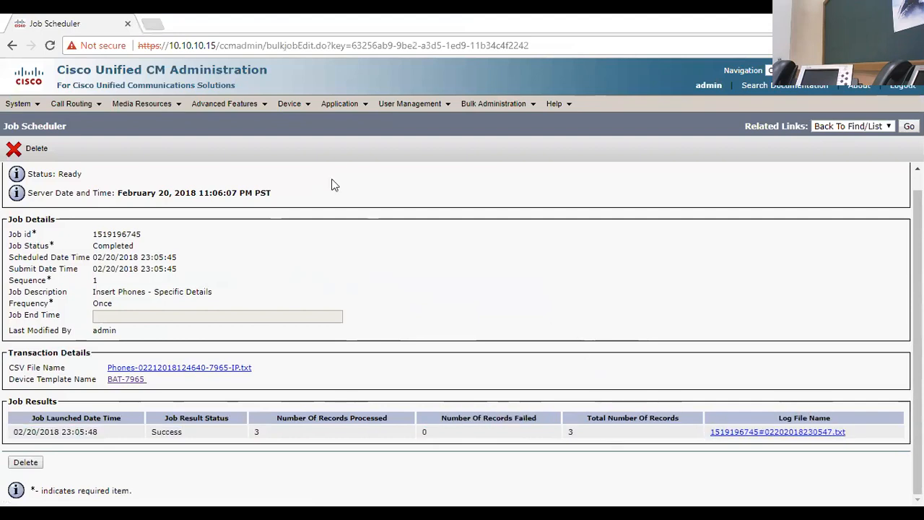
Step: Open the phone list to check the newly inserted phones
{"action": "mouse_move", "coordinate": [292, 104]}
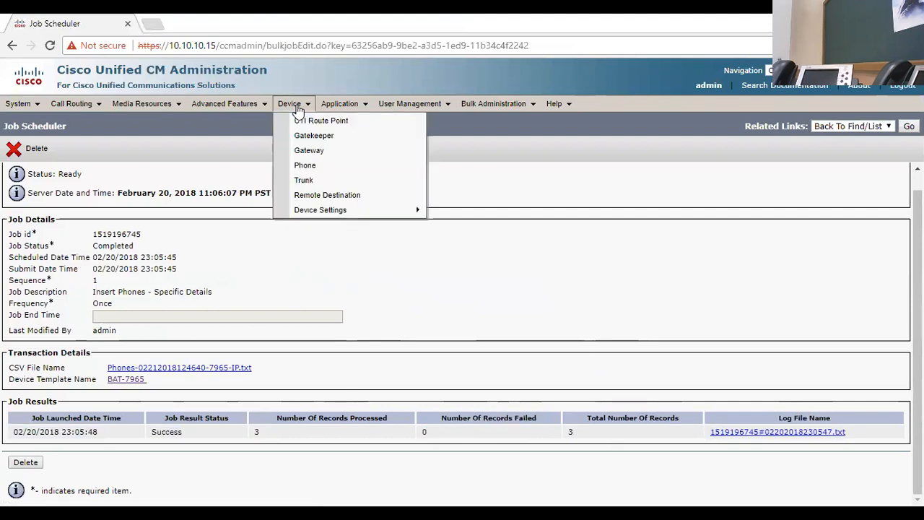
{"action": "left_click", "coordinate": [318, 165]}
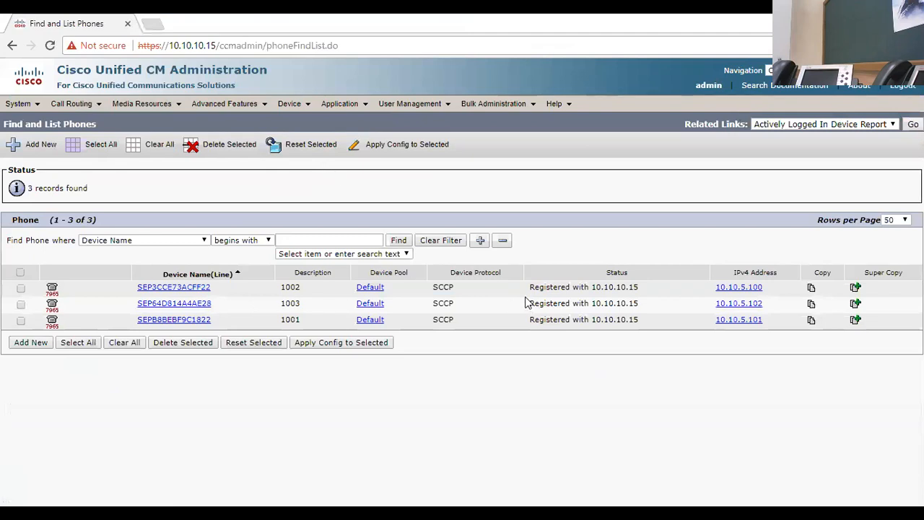